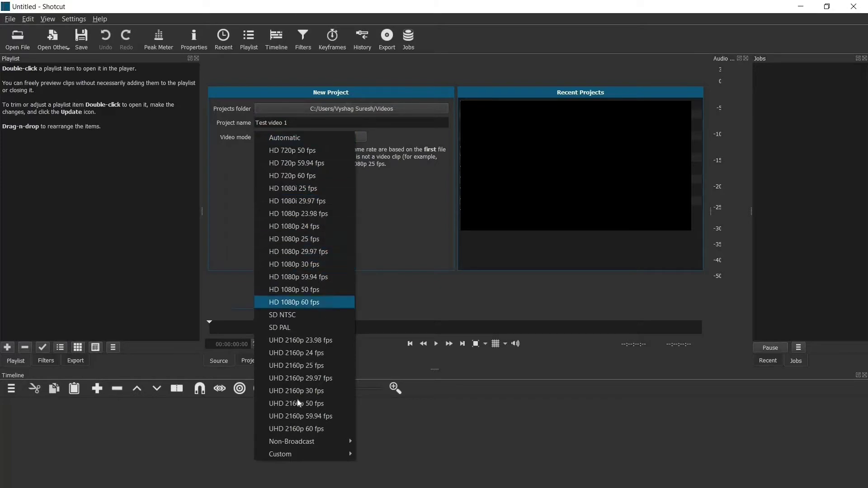
- Set the new project's video mode to HD 1080p 30 fps and create the project
mouse_move(292, 452)
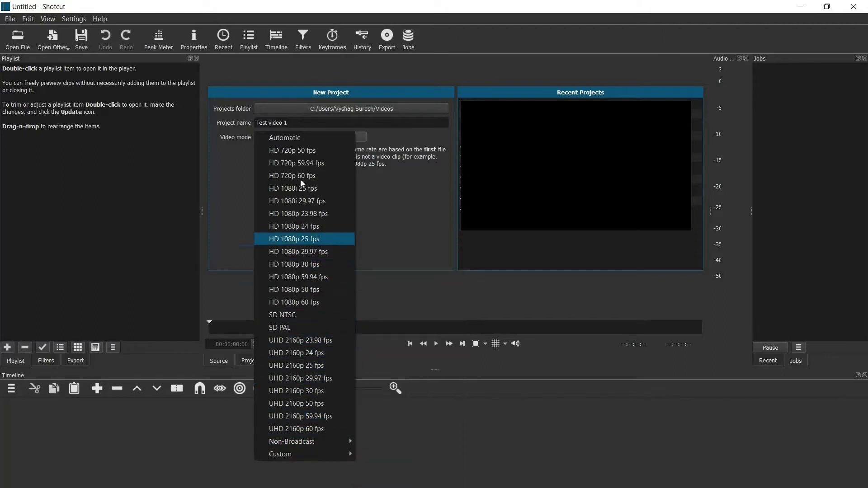
click(307, 263)
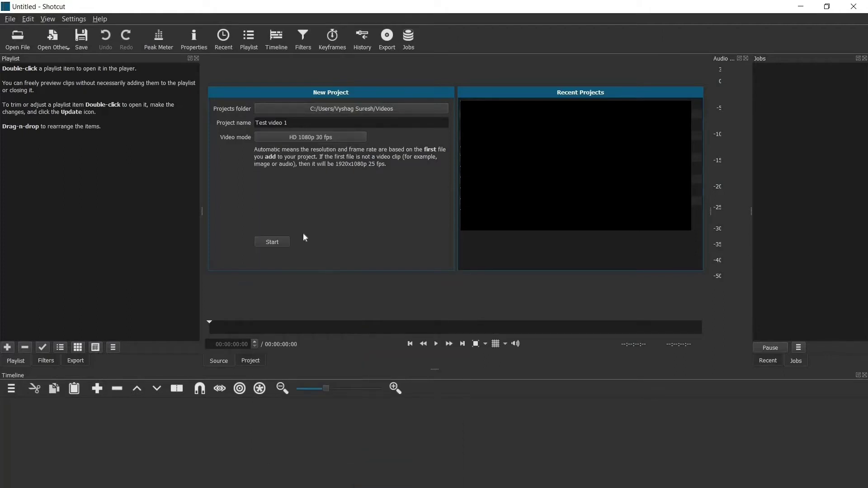
click(273, 243)
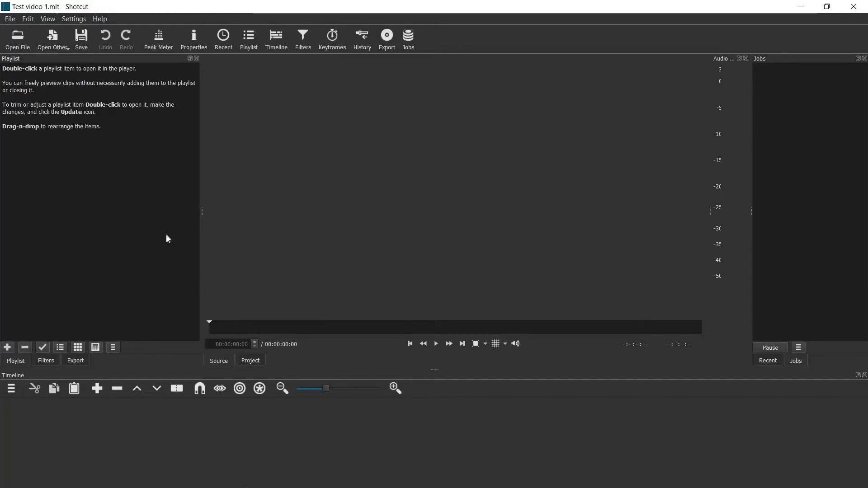
- Import kochi drive.mp4 and Sunday at 16-24.m4a from the New folder in Downloads into the playlist
key(alt+Tab)
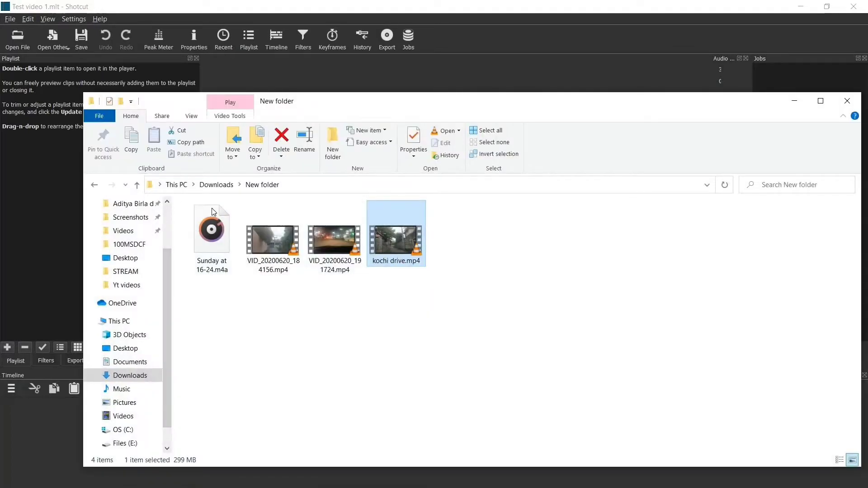
drag(82, 198, 47, 199)
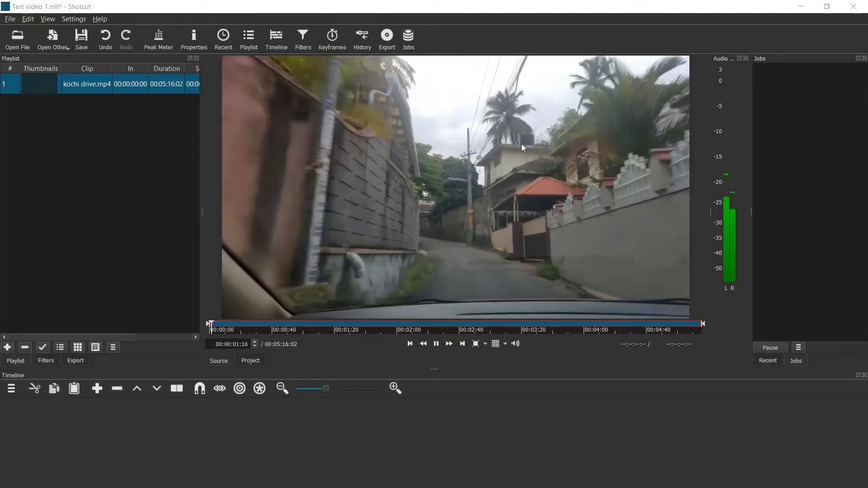
key(alt+Tab)
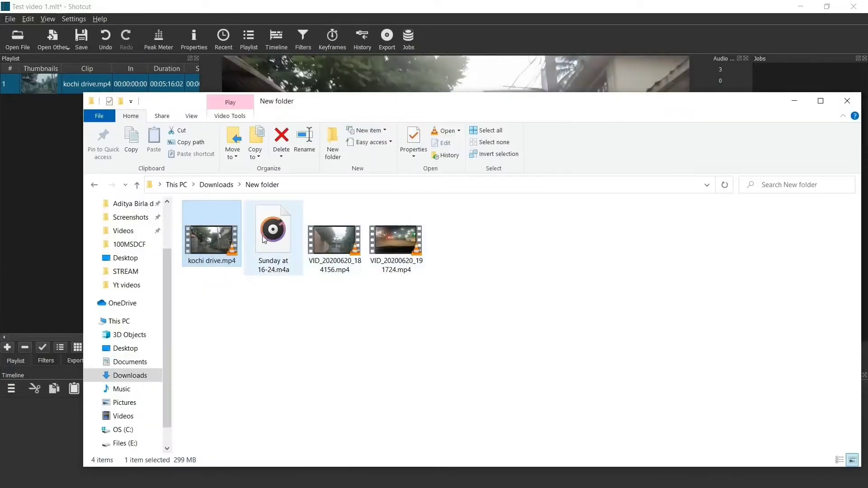
click(274, 238)
drag(147, 206, 37, 149)
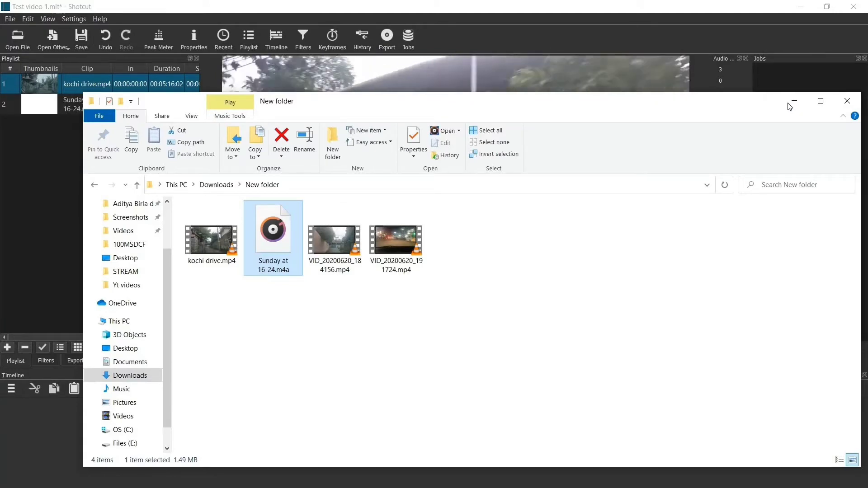
click(794, 103)
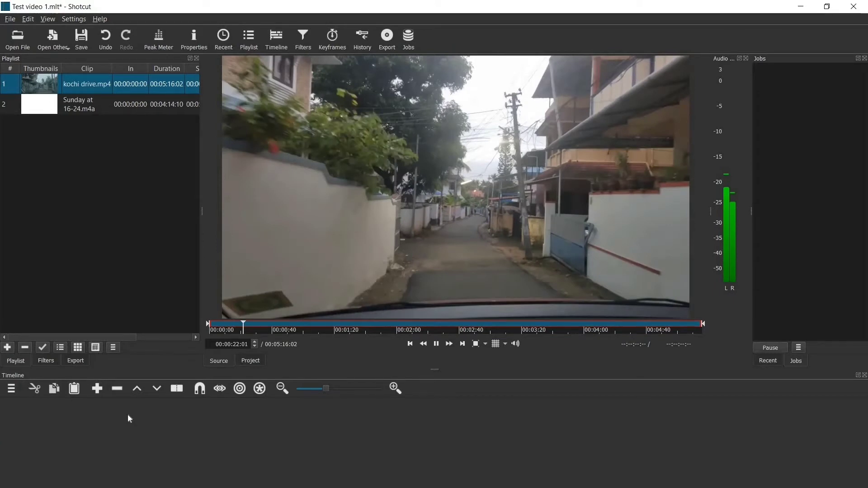
- Append kochi drive.mp4 to the timeline as a video track and enlarge the timeline area
key(a)
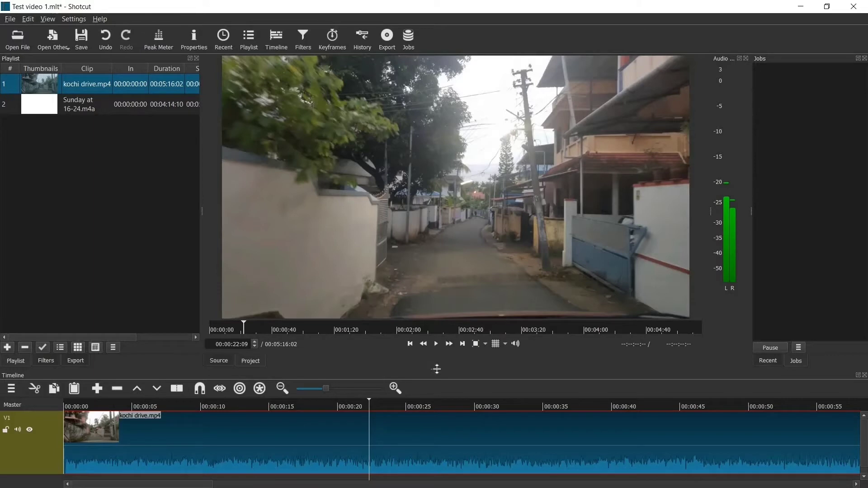
drag(435, 364, 437, 317)
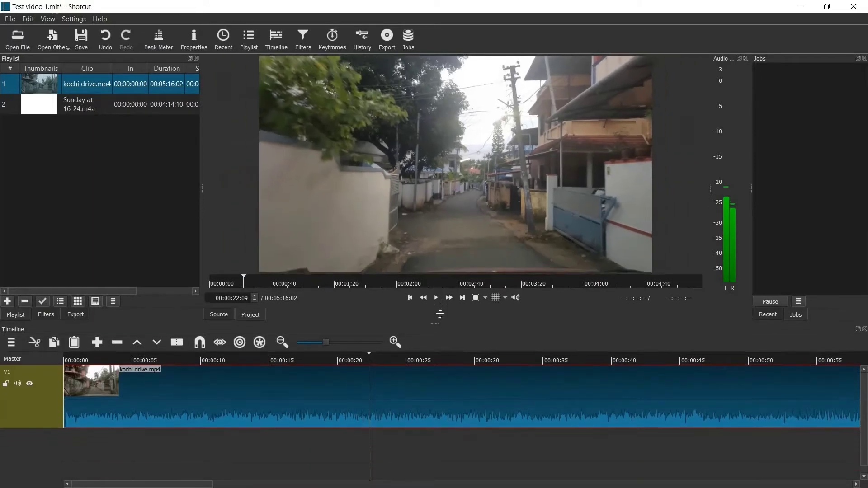
- Place Sunday at 16-24.m4a at the start of a new audio track and play back the combined timeline
click(12, 335)
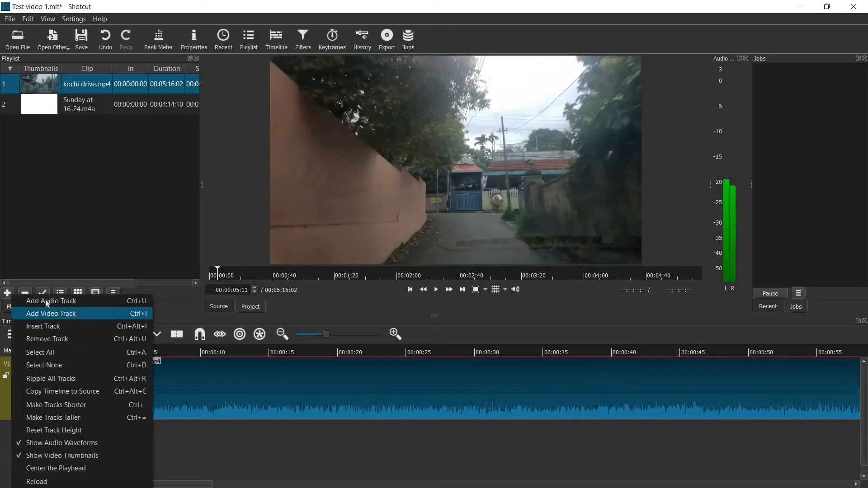
click(46, 300)
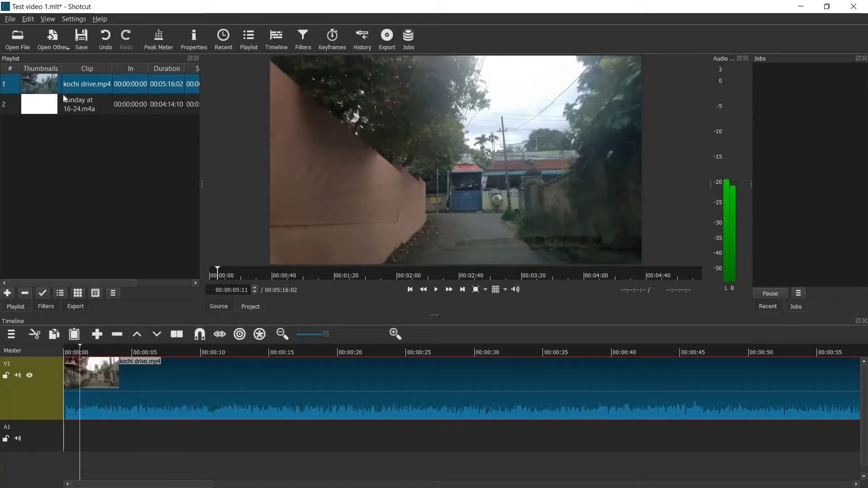
click(73, 105)
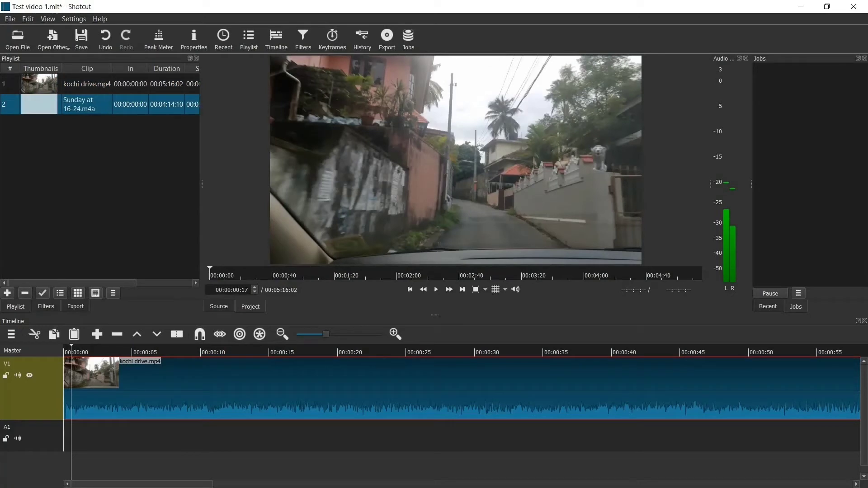
drag(73, 105, 113, 444)
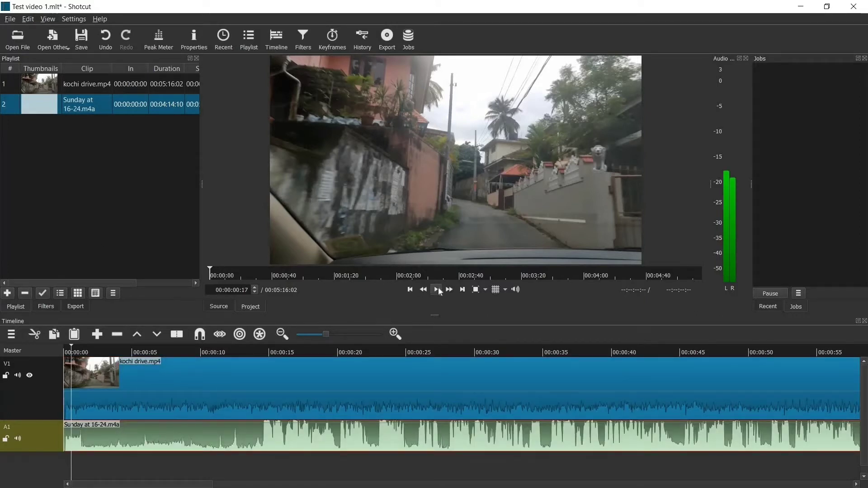
click(437, 290)
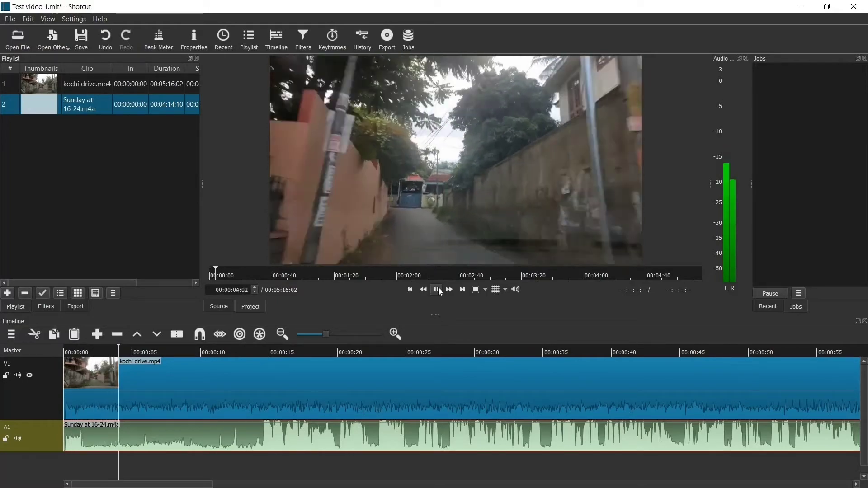
key(space)
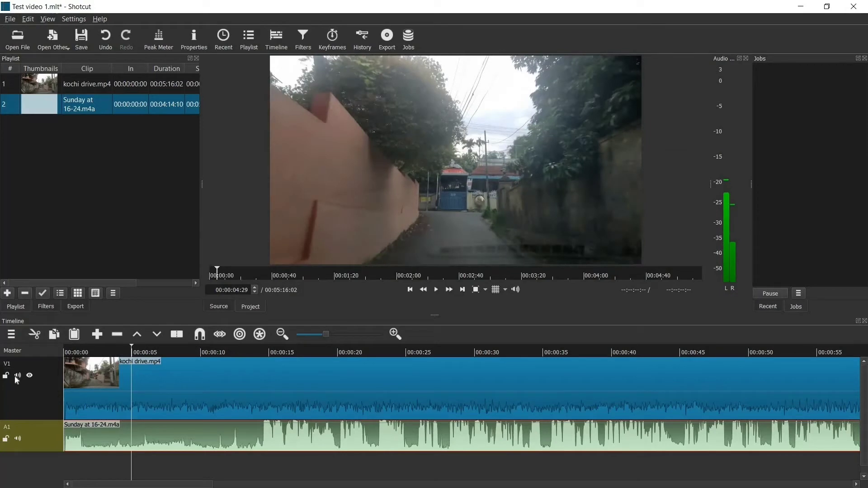
- Try out the mute, hide and lock options of the V1 video track, switching each one back off
click(18, 375)
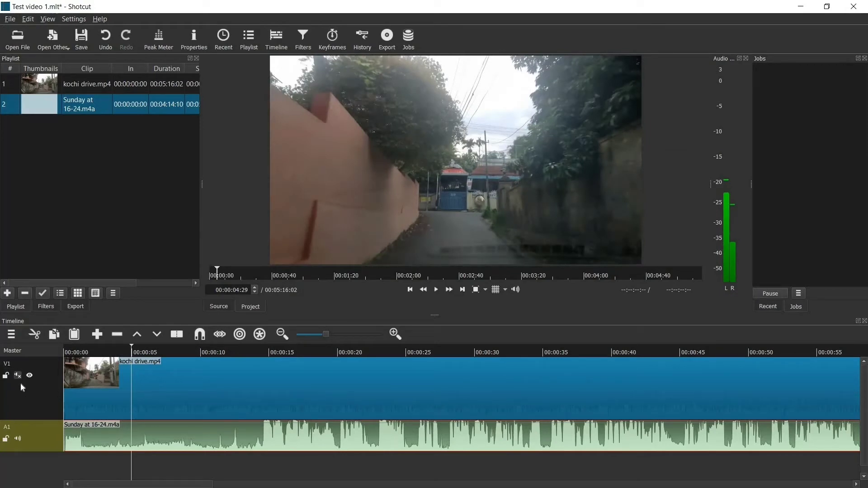
click(17, 375)
click(29, 375)
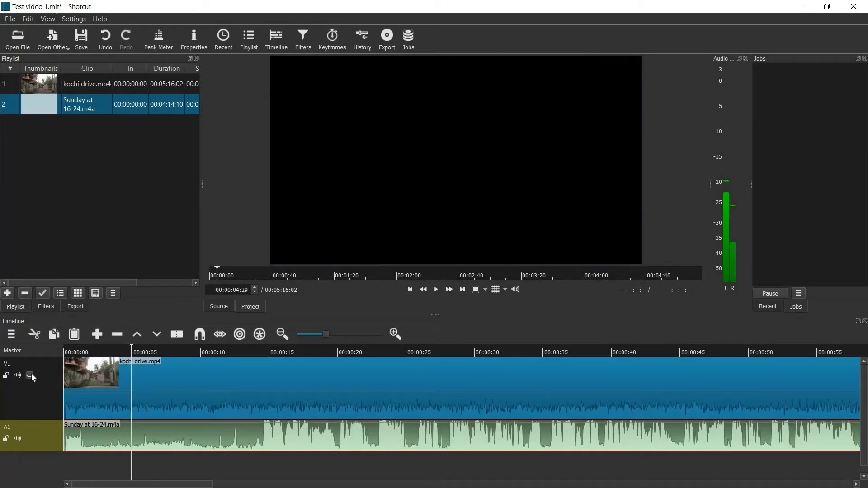
click(31, 376)
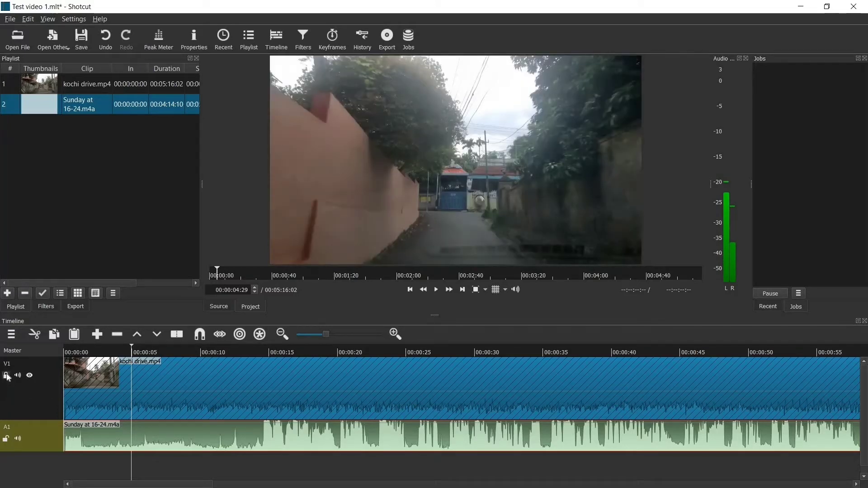
click(213, 383)
- Play back a few seconds of the timeline with both sounds and mute the V1 video track
click(437, 290)
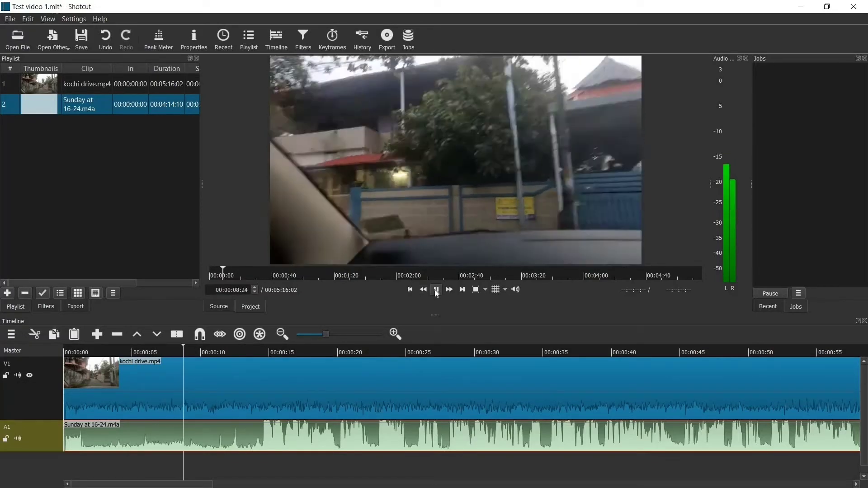
key(space)
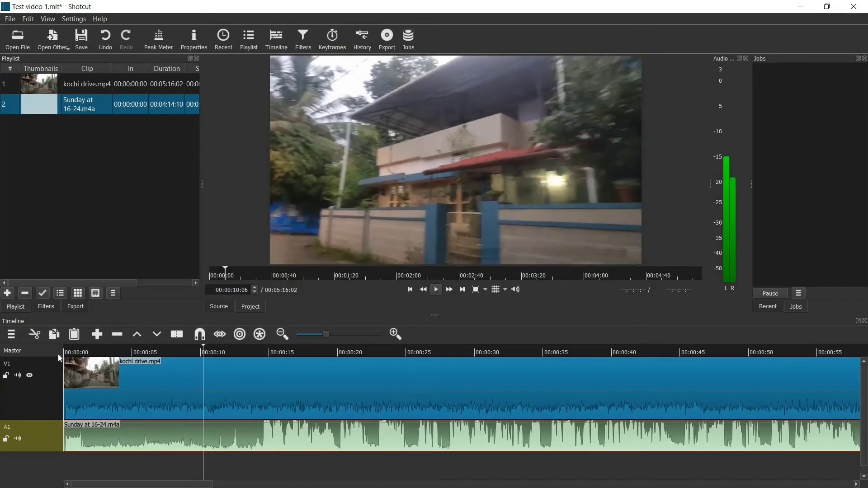
click(18, 376)
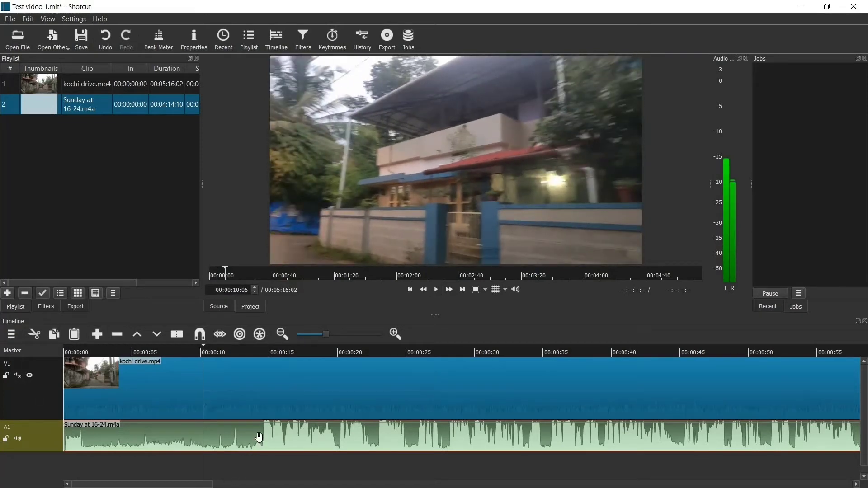
- Show the filters for kochi drive.mp4, play the timeline from the start and split the clip at 00:00:07:16
click(46, 308)
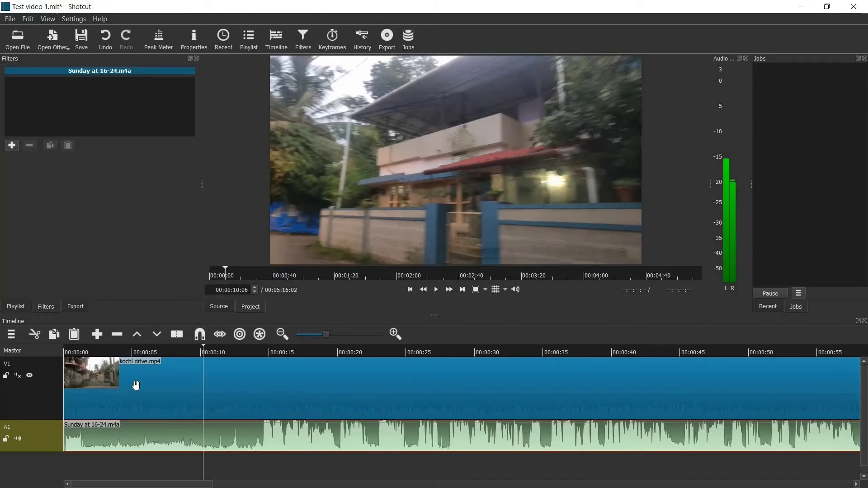
click(151, 386)
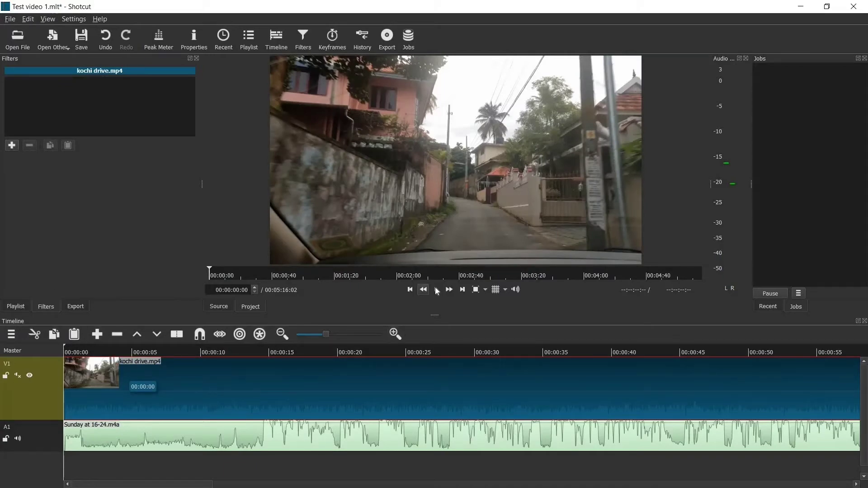
click(437, 291)
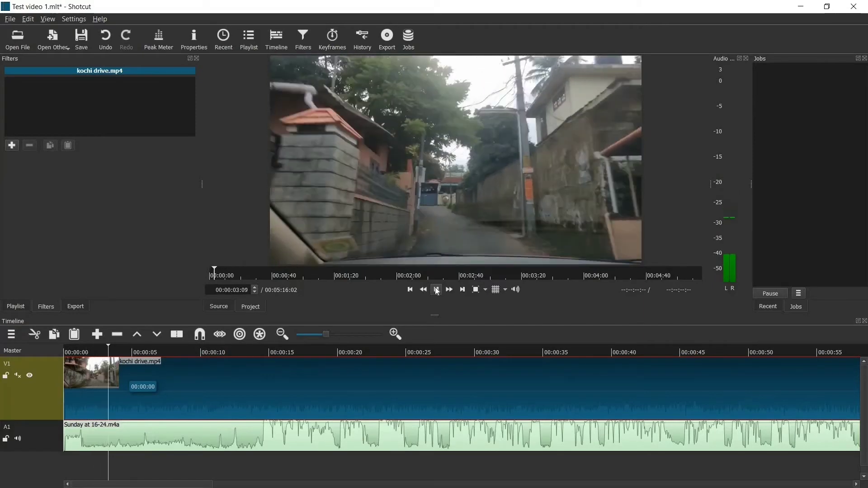
key(space)
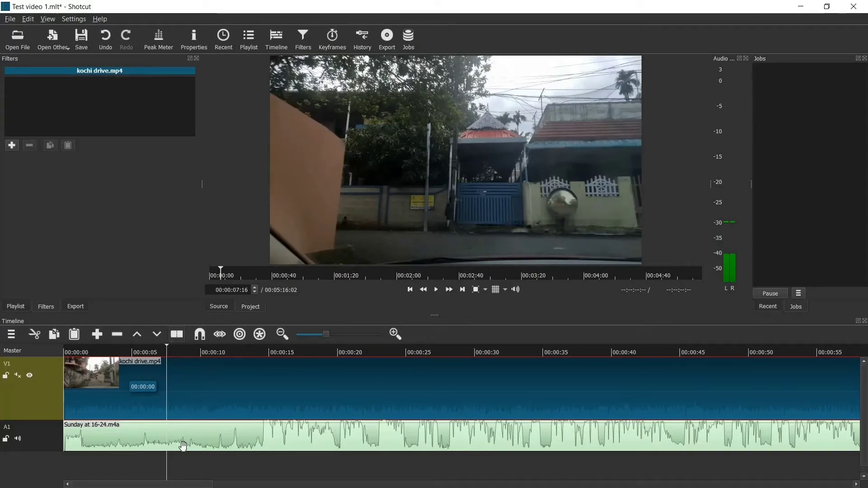
click(148, 396)
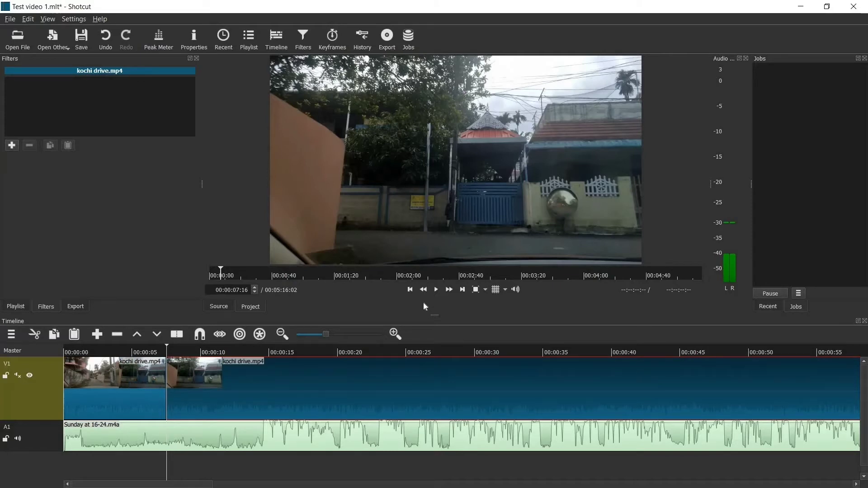
- Play on from the first cut and split the kochi drive.mp4 clip again at 00:00:18:00
click(437, 292)
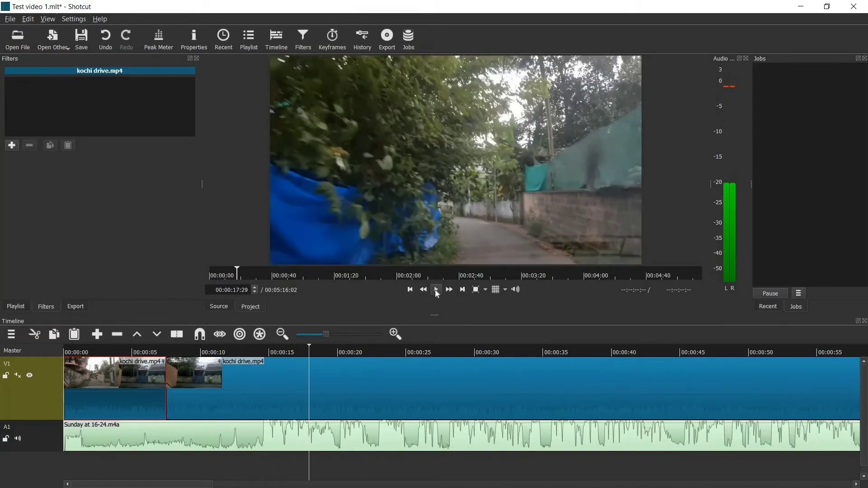
click(437, 292)
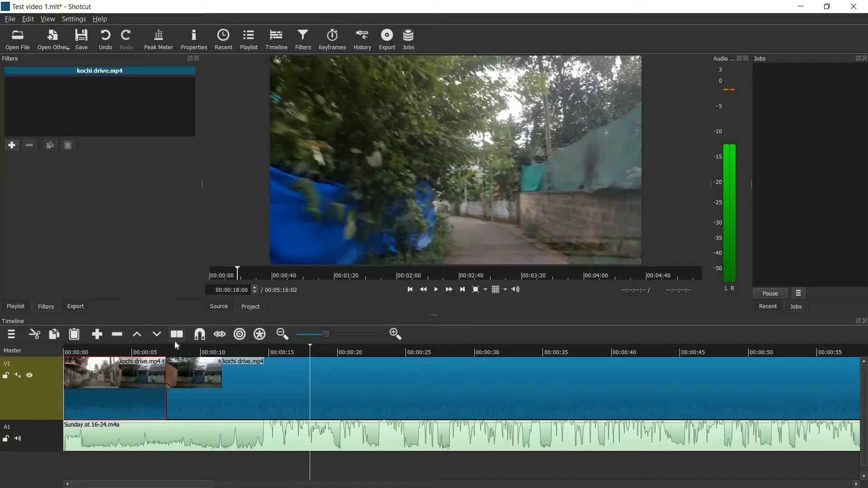
key(s)
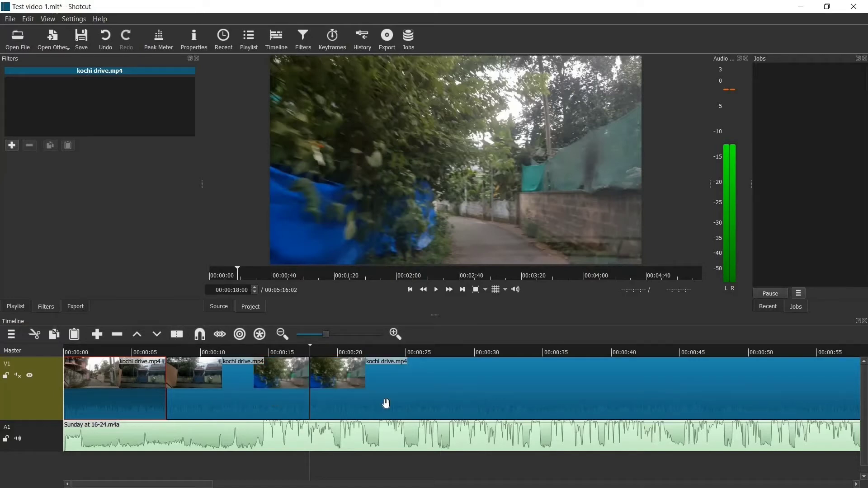
- Remove the middle kochi drive.mp4 segment between the two cuts and close the gap
key(ctrl+Right)
key(ctrl+Right)
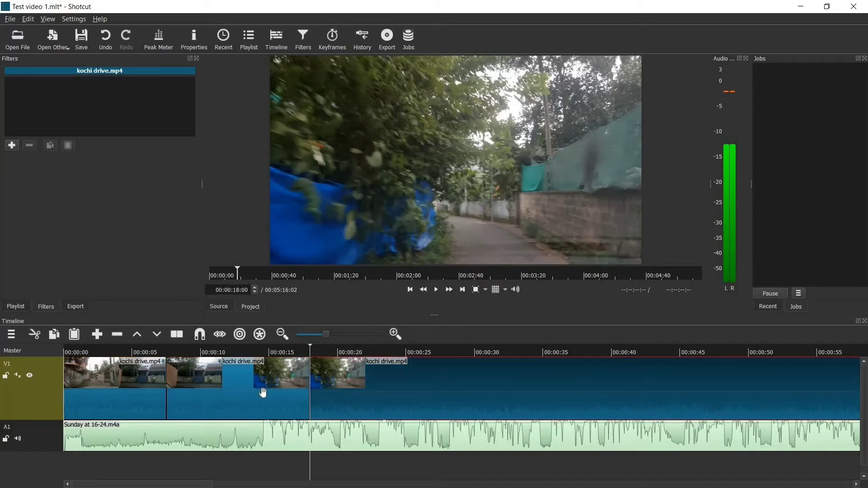
right_click(250, 396)
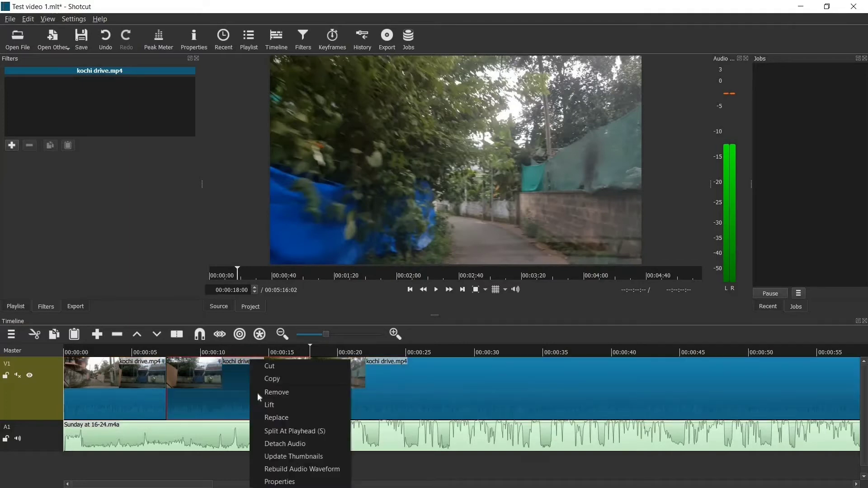
click(266, 392)
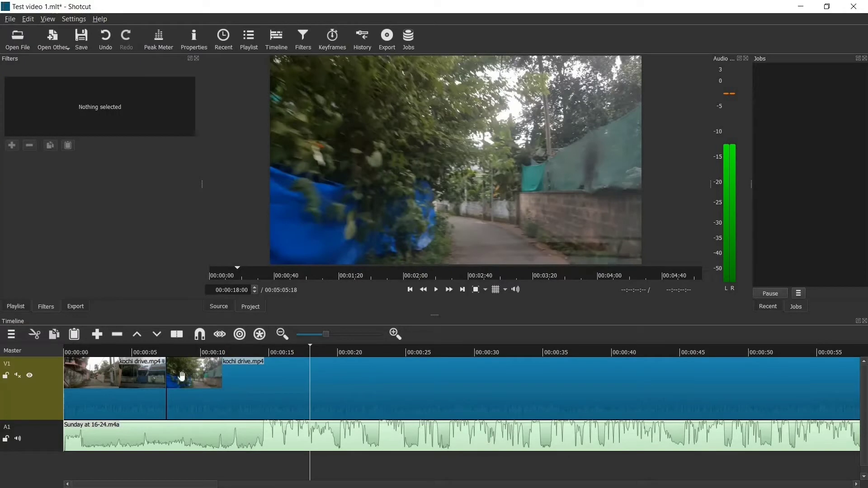
- Play the timeline across the cut at 00:00:07:16 to check the join between the two kochi drive.mp4 segments
click(145, 354)
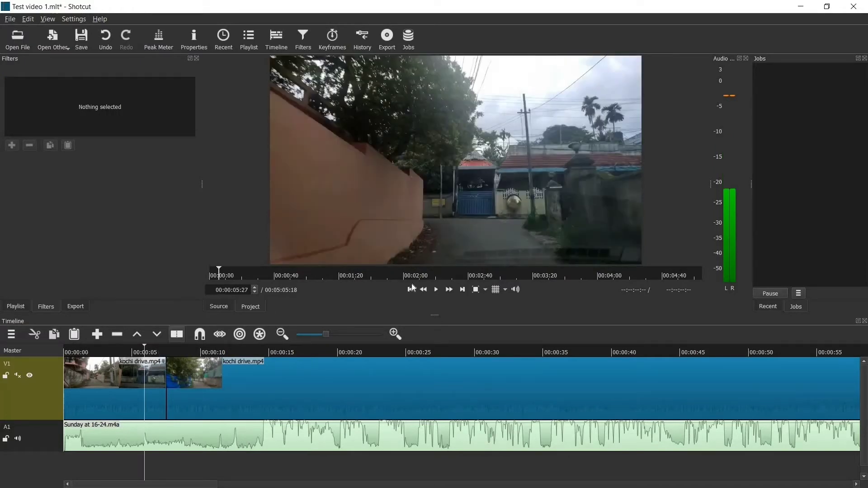
click(436, 290)
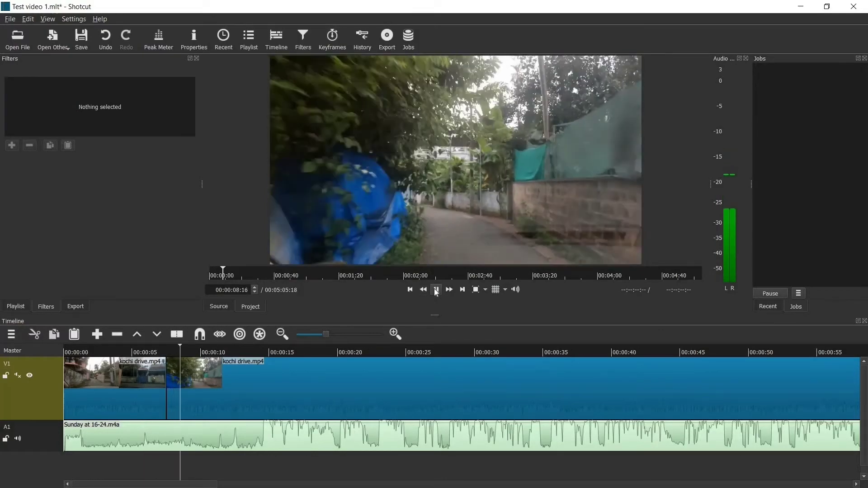
key(space)
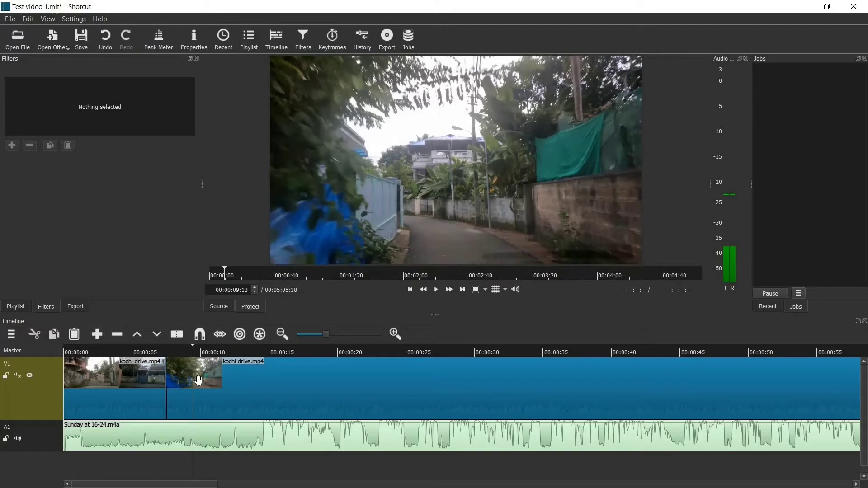
- Browse the video and audio filters available for the second kochi drive.mp4 segment
click(241, 384)
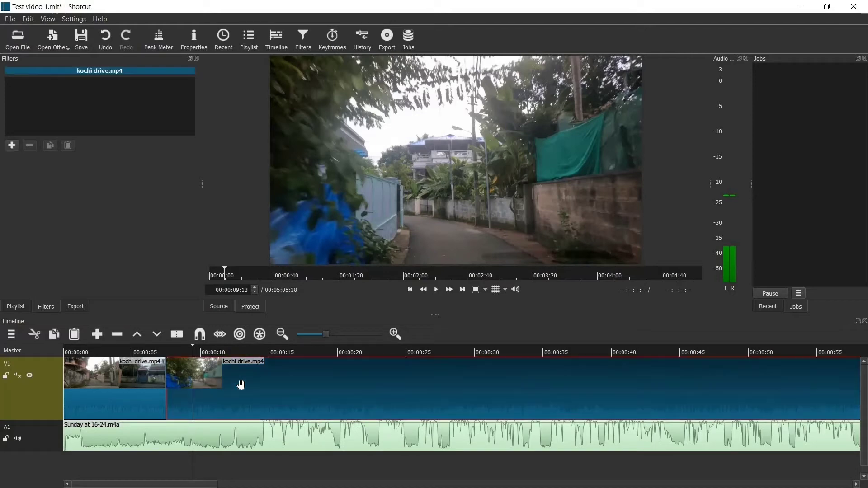
click(13, 146)
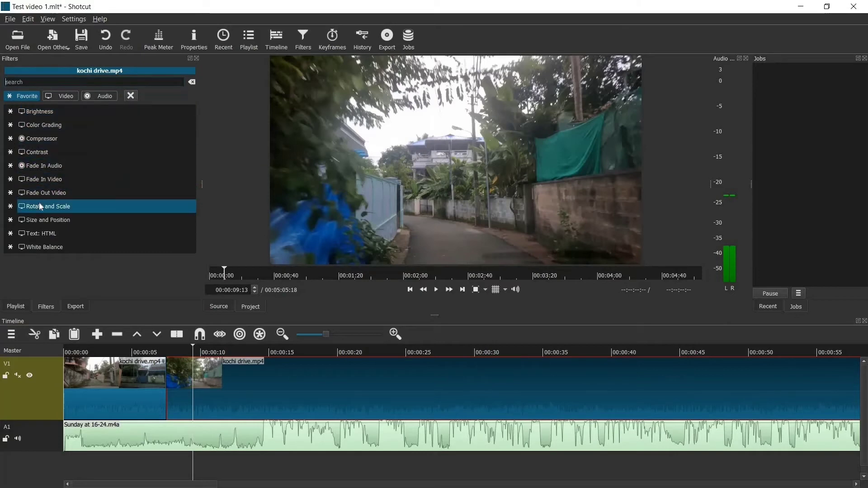
click(59, 94)
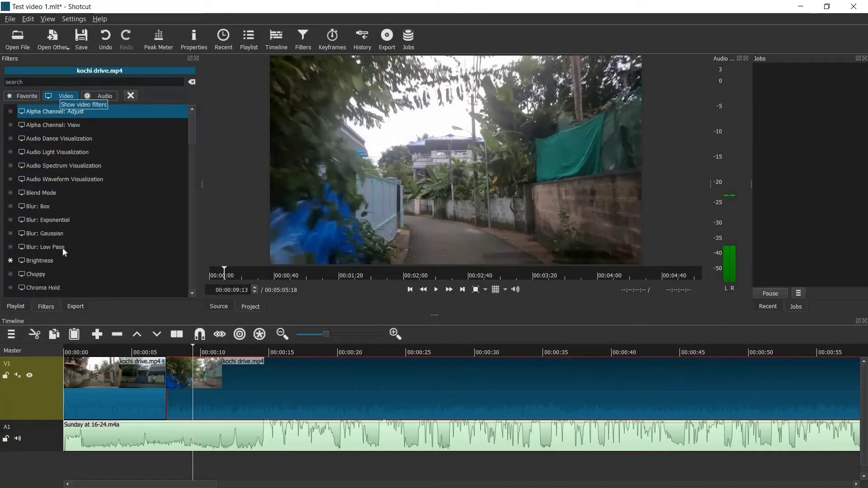
scroll(74, 145, down, 3)
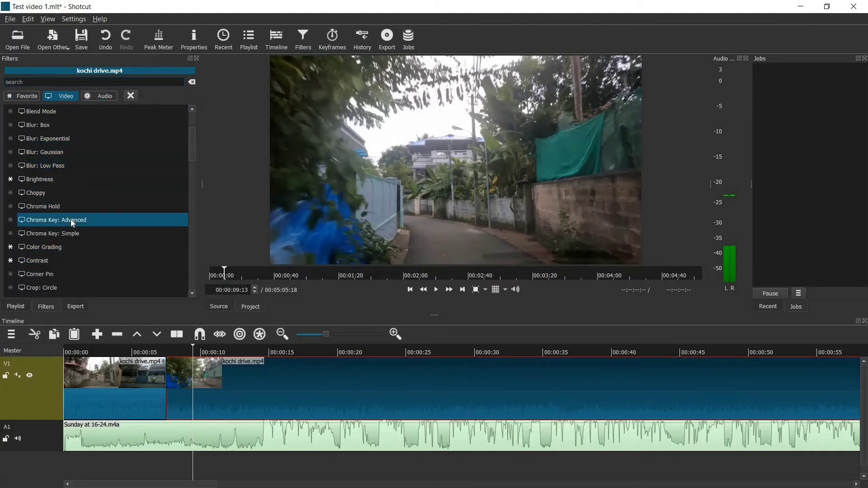
scroll(71, 219, down, 5)
scroll(67, 265, down, 5)
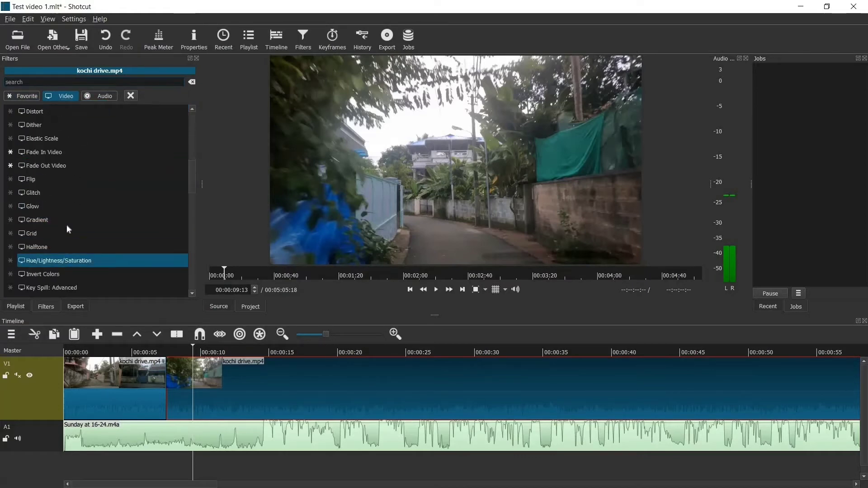
scroll(74, 218, up, 11)
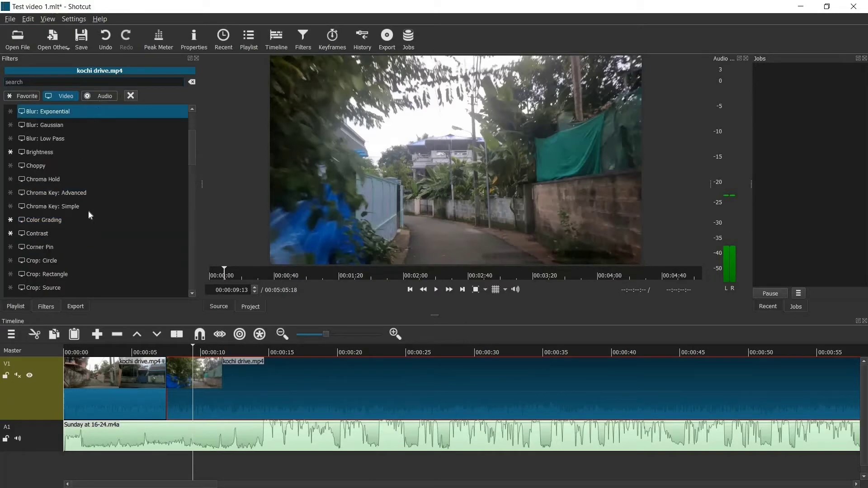
click(100, 95)
scroll(89, 221, down, 3)
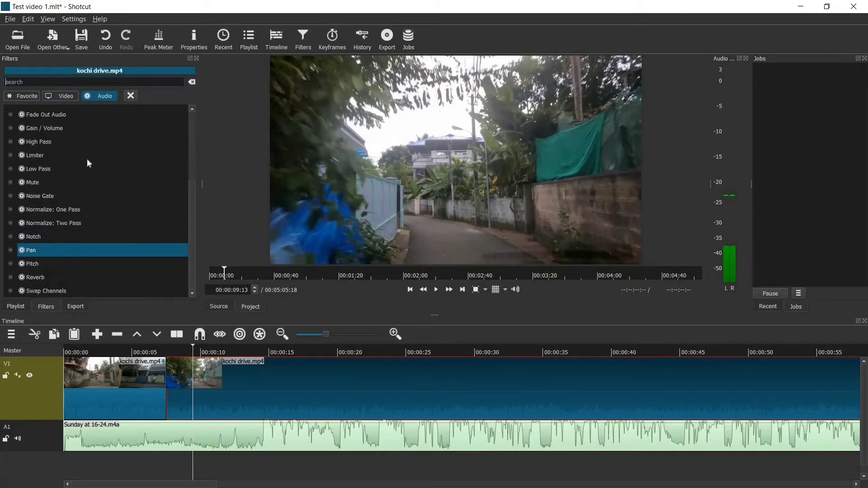
scroll(92, 159, up, 3)
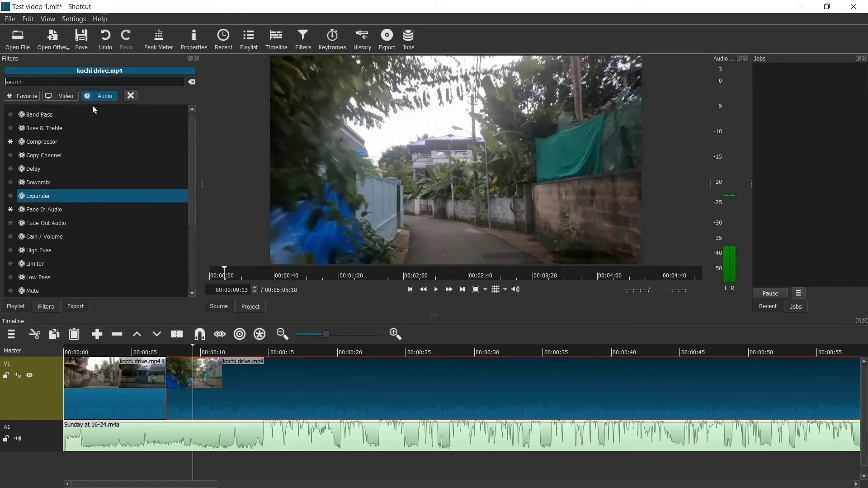
- Add the favorite Color Grading filter to the second kochi drive.mp4 segment and lower its shadows to -16.7 %
click(30, 96)
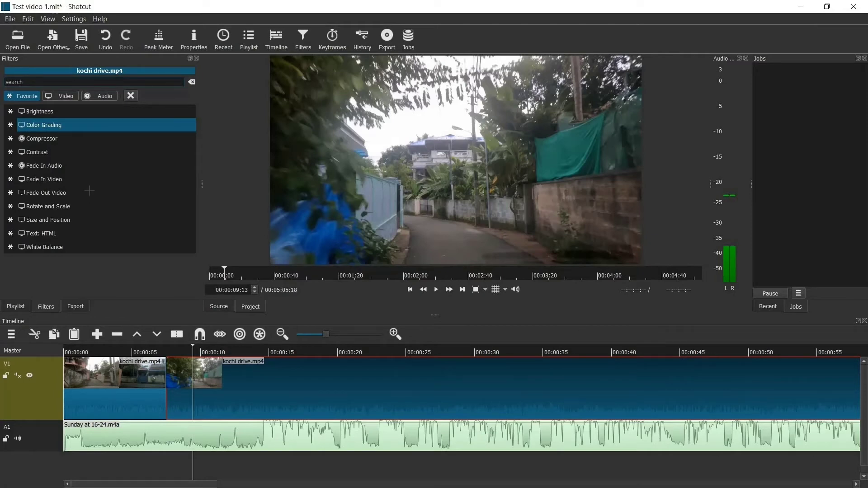
key(Return)
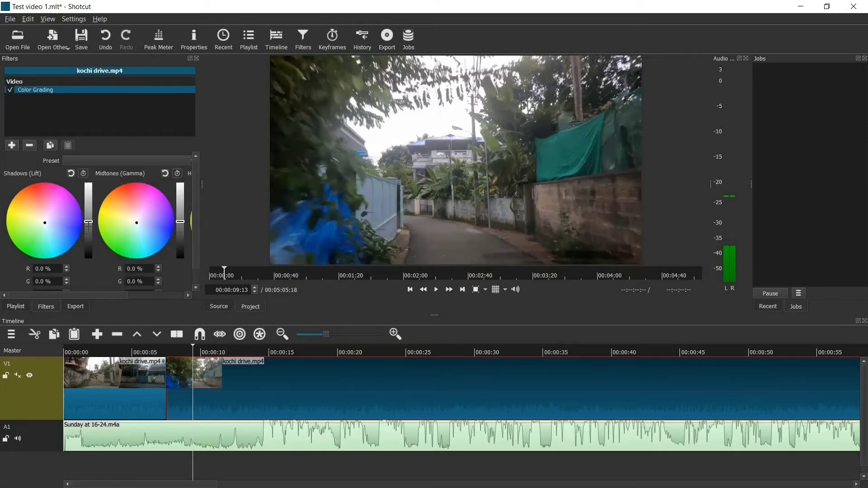
click(89, 227)
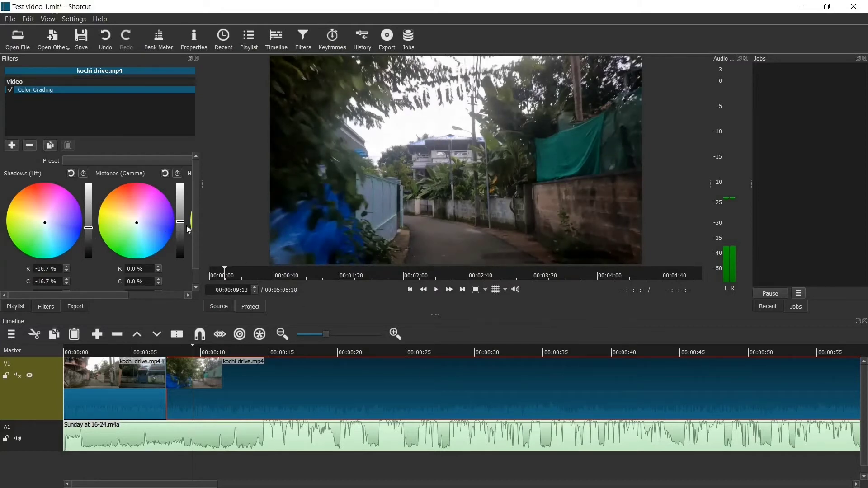
- Darken the midtones and tint both wheels slightly, ending at shadows R -22.5 %, G -25.7 % and midtones R -7.9 %, G -12.6 %
drag(180, 222, 180, 227)
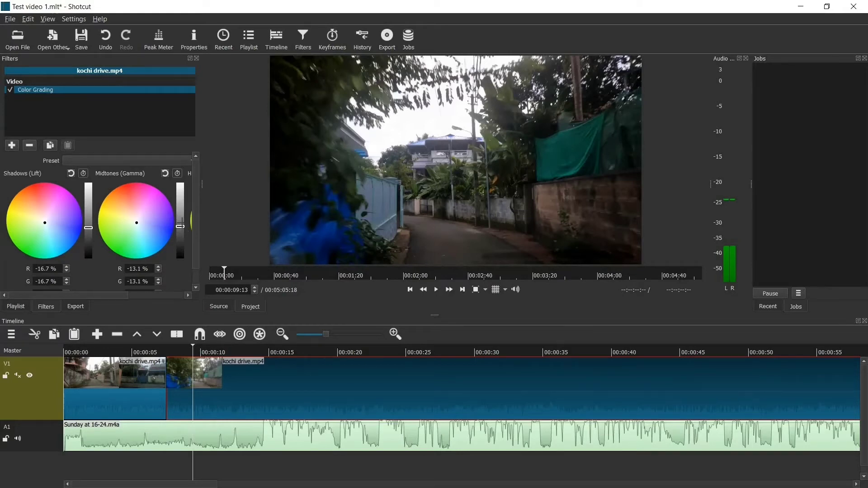
drag(180, 226, 180, 224)
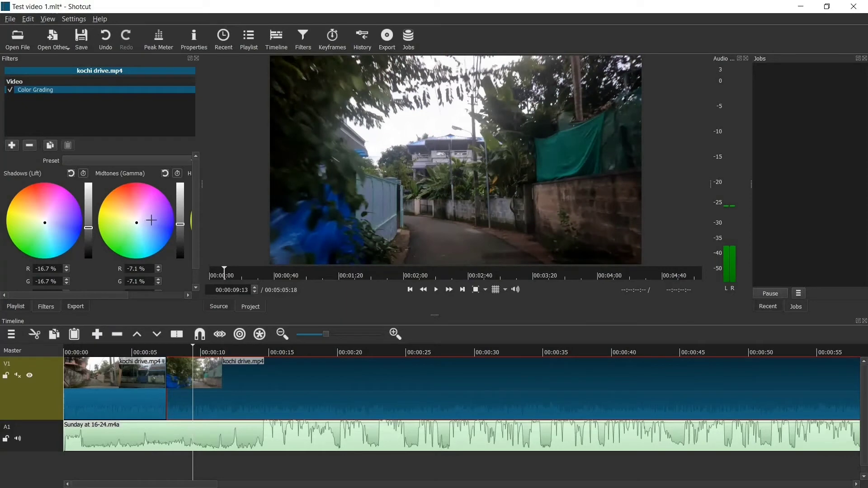
click(147, 218)
click(140, 223)
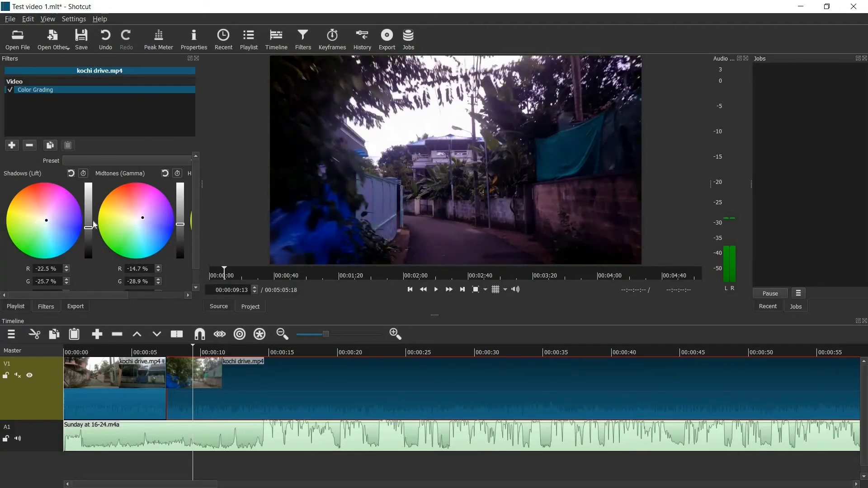
click(137, 220)
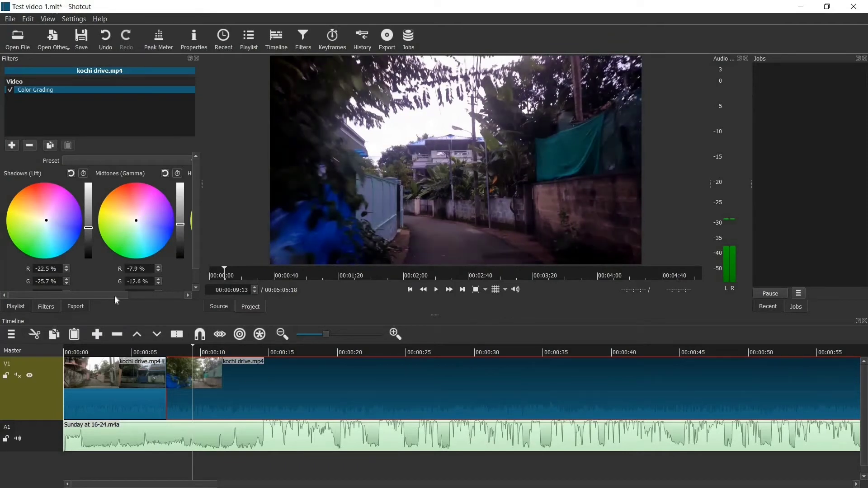
- Try a darker level for the Color Grading highlights, then raise the highlights to 8.7 %
scroll(114, 297, right, 3)
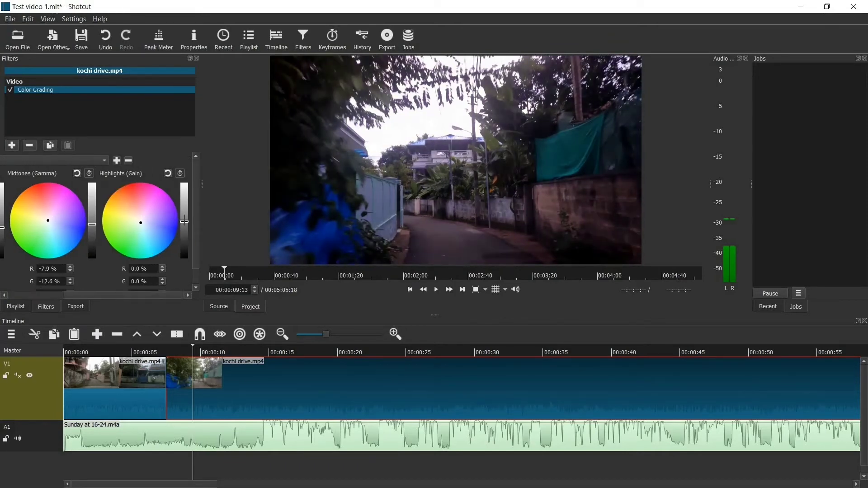
drag(184, 222, 184, 226)
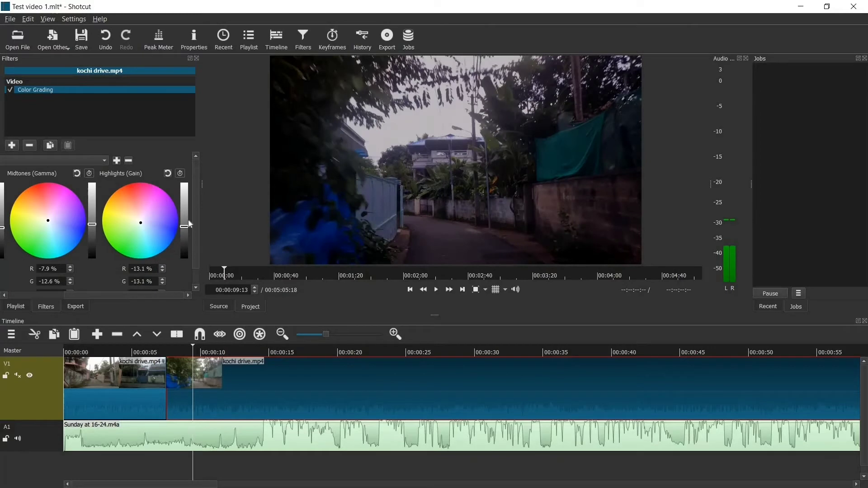
click(184, 210)
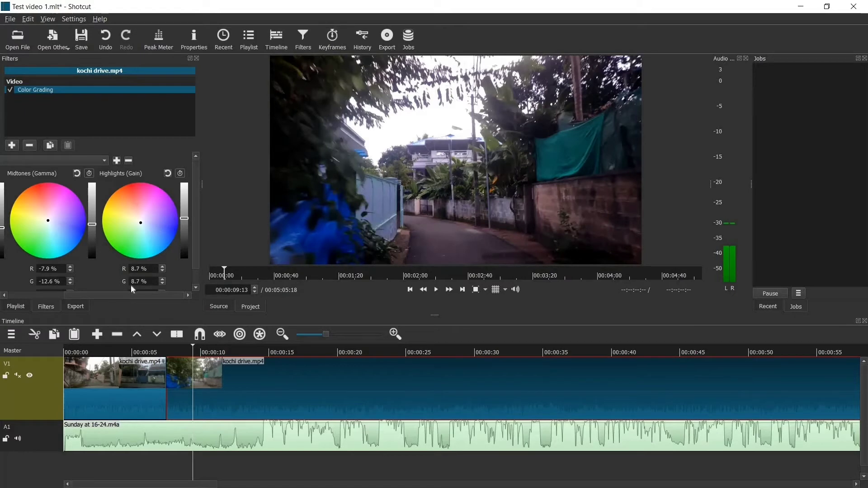
- Try lighter shadow levels in Color Grading and settle the shadows at R -16.9 % and G -20.5 %
drag(134, 294, 27, 280)
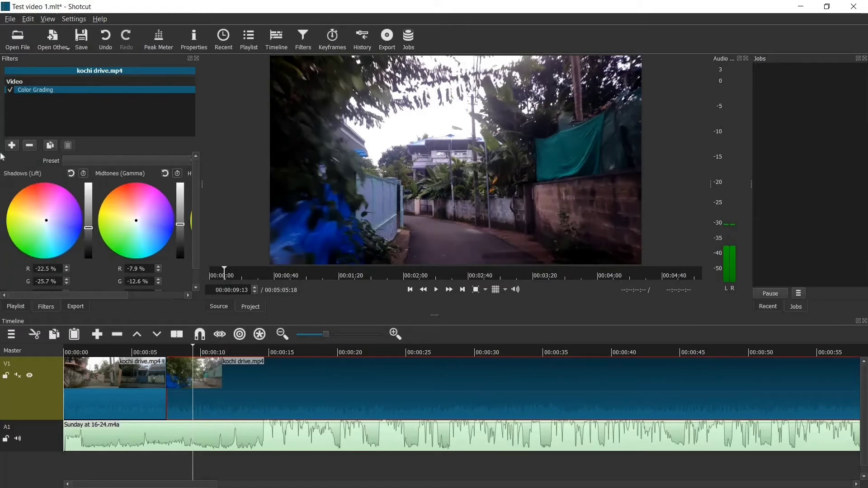
click(89, 207)
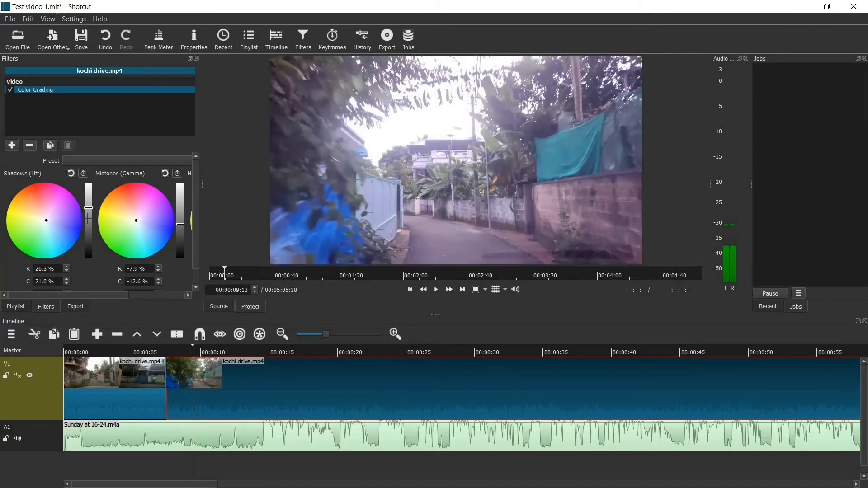
click(89, 220)
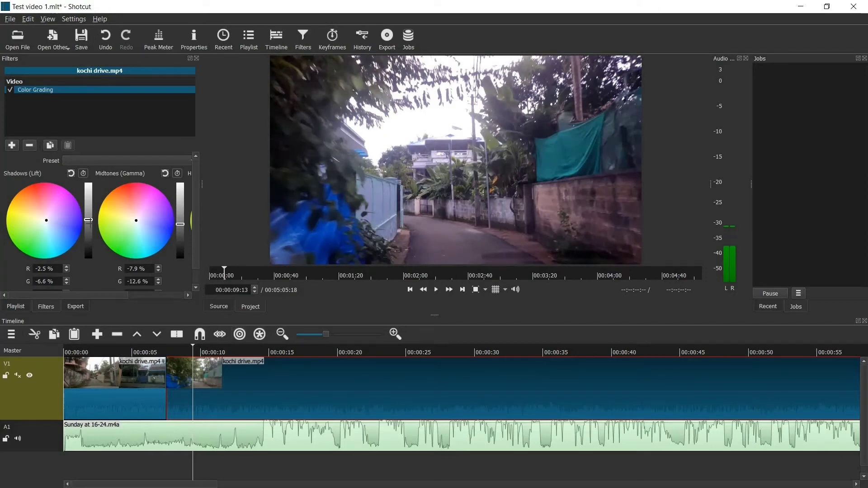
drag(89, 220, 89, 225)
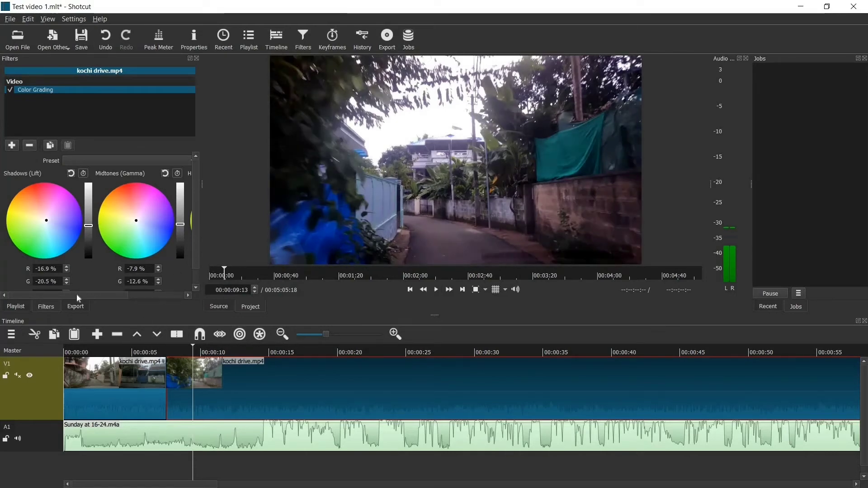
- Add a Contrast filter to the second kochi drive.mp4 segment and set its level to 61.0 %
click(13, 146)
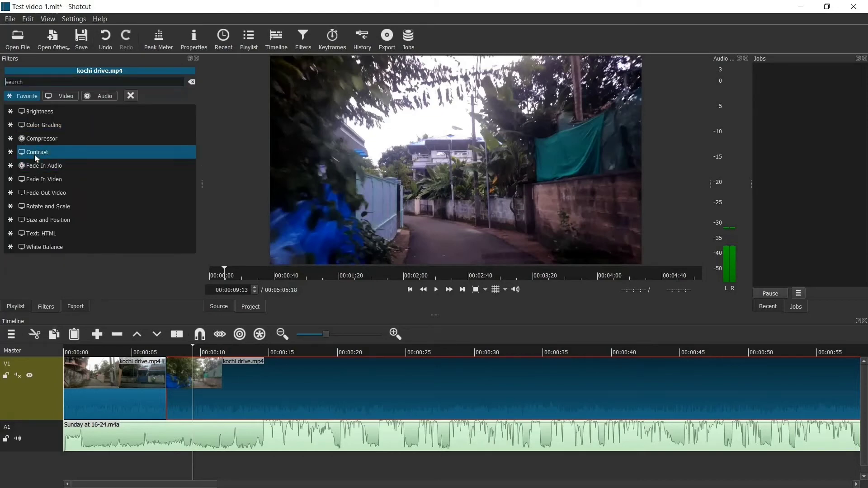
click(35, 155)
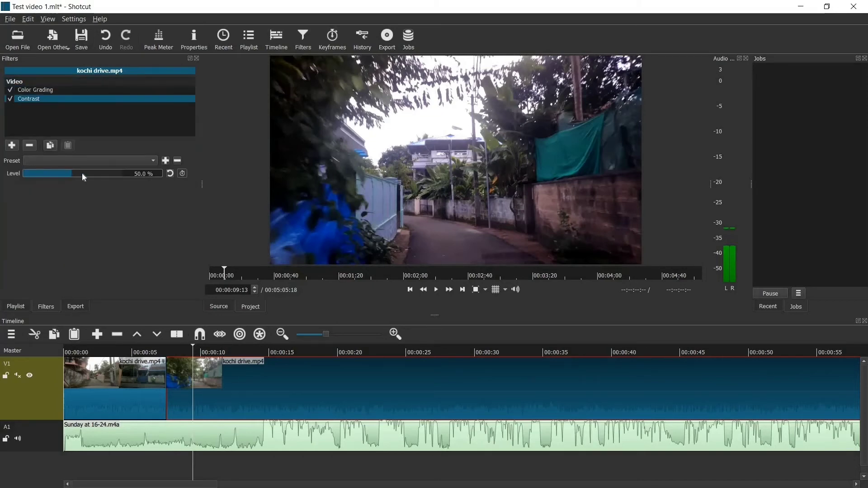
drag(88, 174, 96, 173)
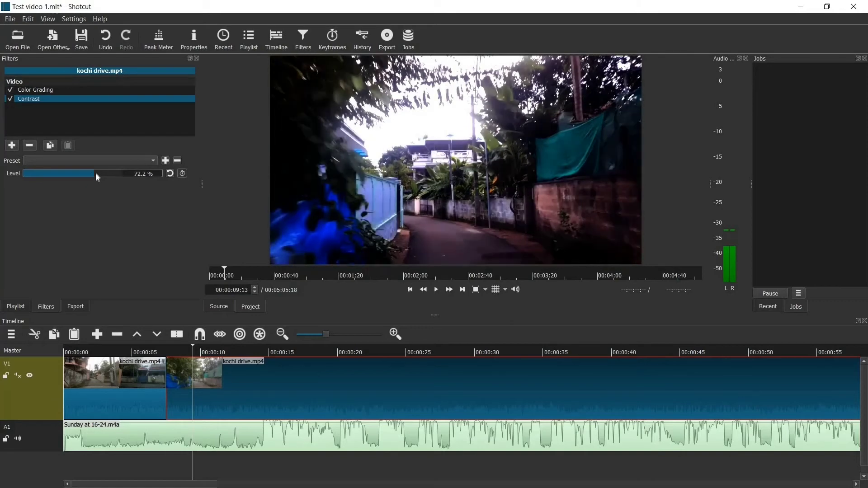
click(84, 173)
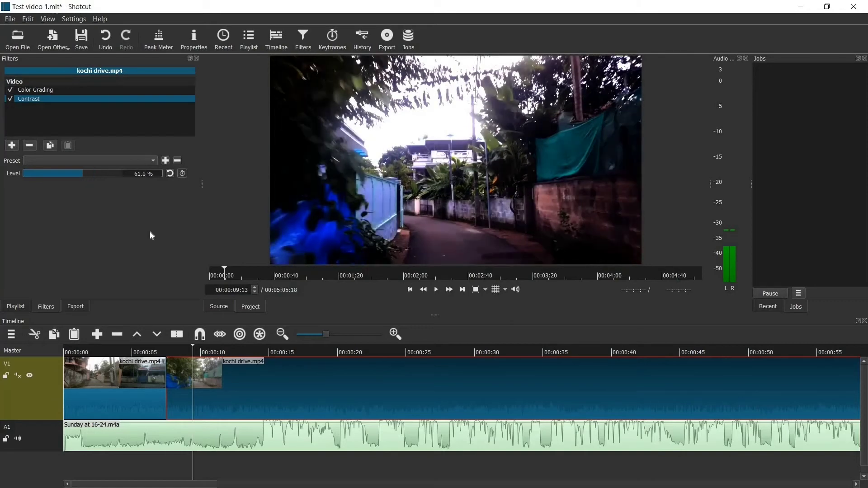
- Play from the first segment into the graded one and split the graded kochi drive.mp4 clip at 00:00:11:01
click(145, 355)
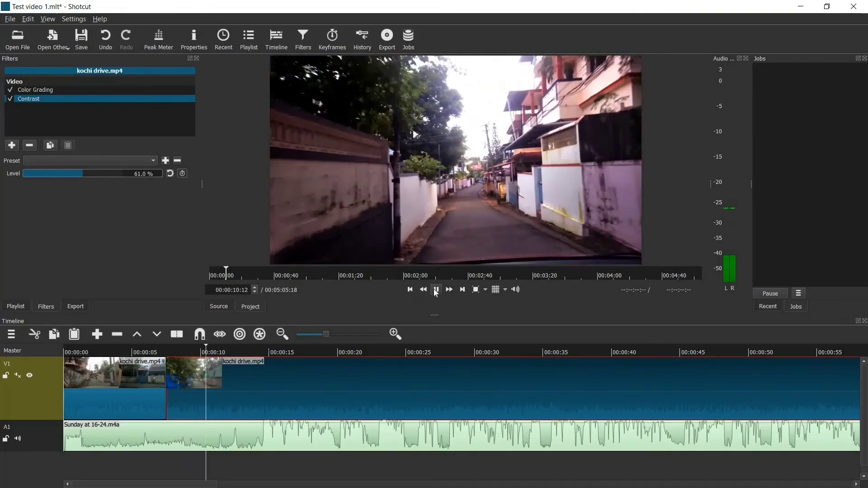
key(space)
click(219, 335)
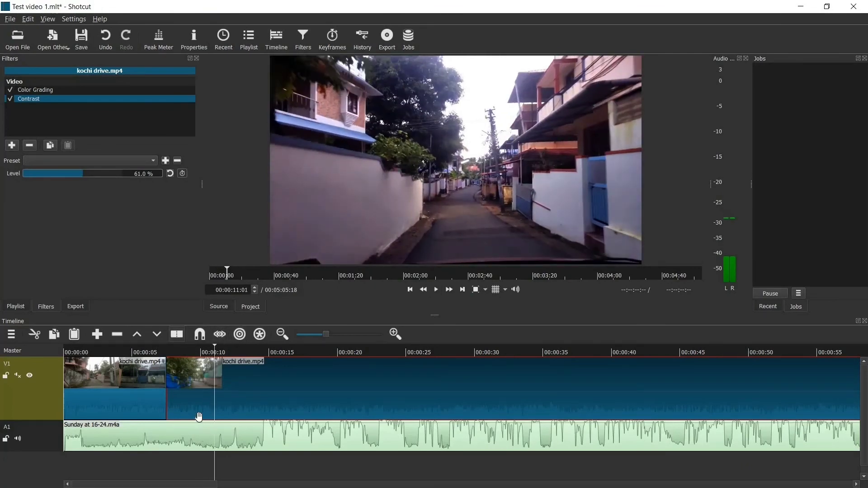
key(s)
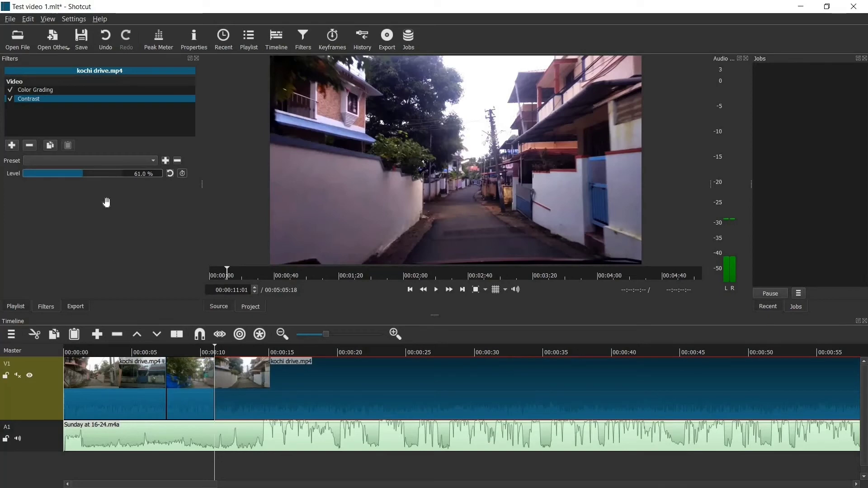
- Reset the Color Grading shadows, midtones and highlights to 0.0 % on the kochi drive.mp4 segment ending at 00:00:11:01
click(46, 93)
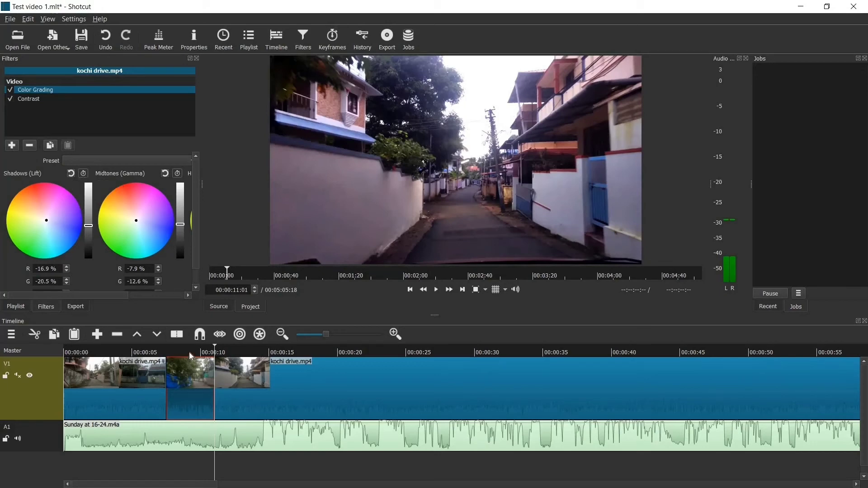
click(71, 175)
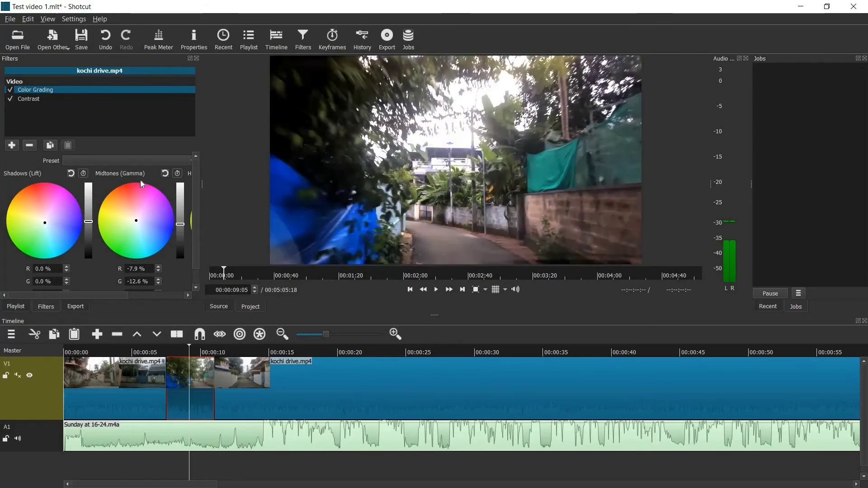
click(165, 174)
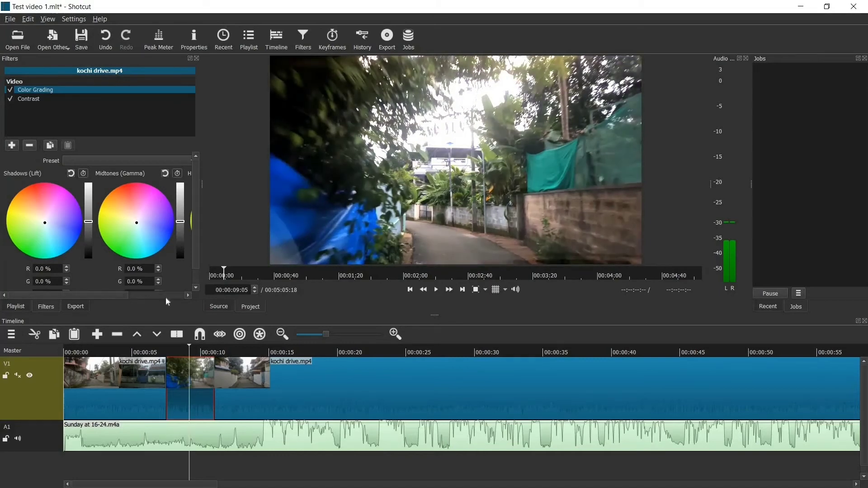
drag(166, 297, 222, 271)
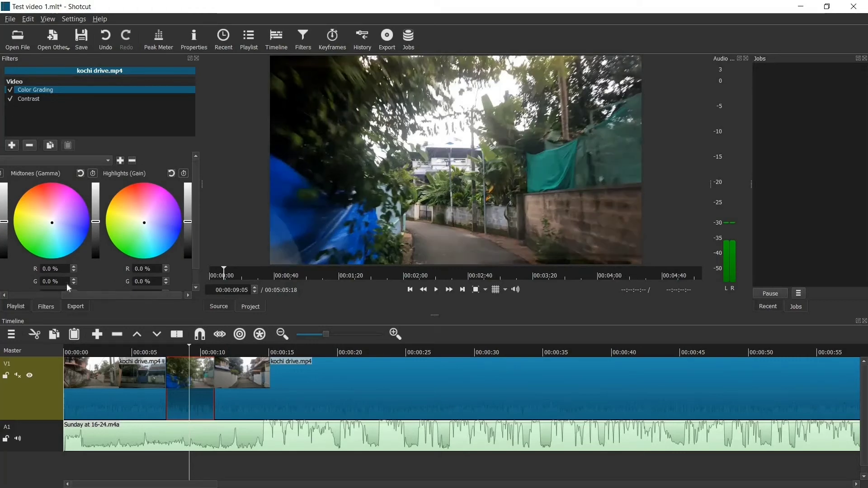
drag(68, 295, 15, 295)
- Reset the same segment's Contrast level to 50.0 % and play across the cut into the following graded segment
click(30, 101)
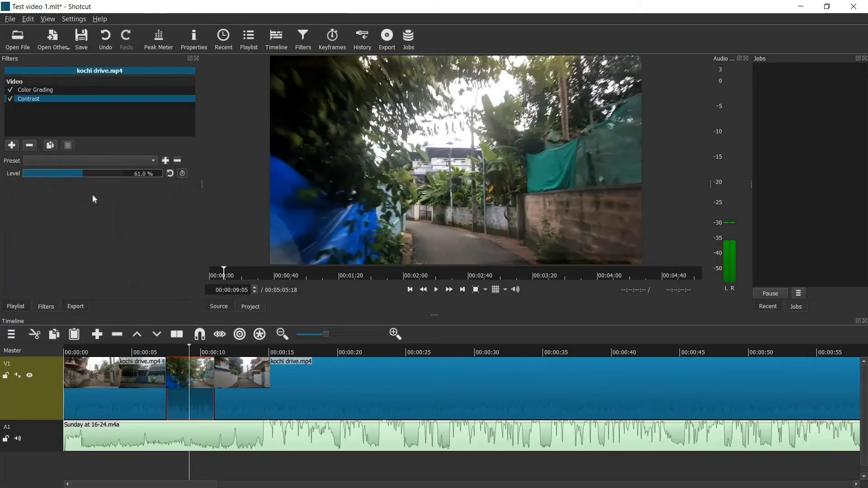
click(171, 173)
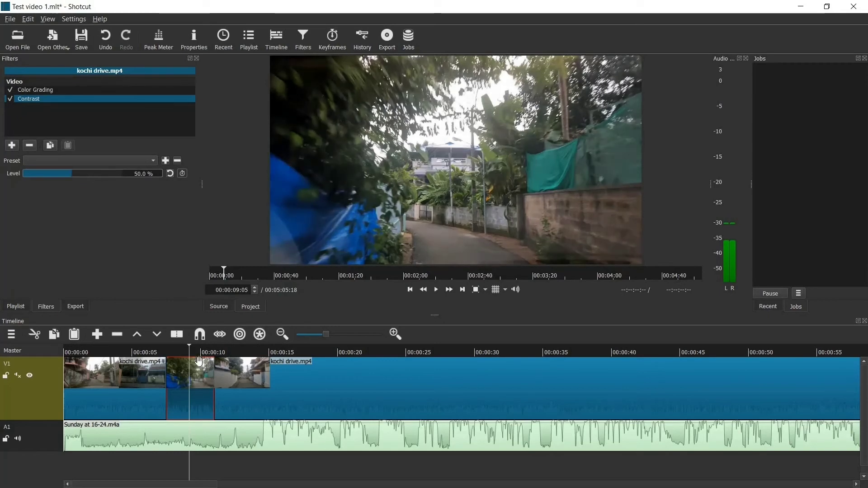
click(436, 290)
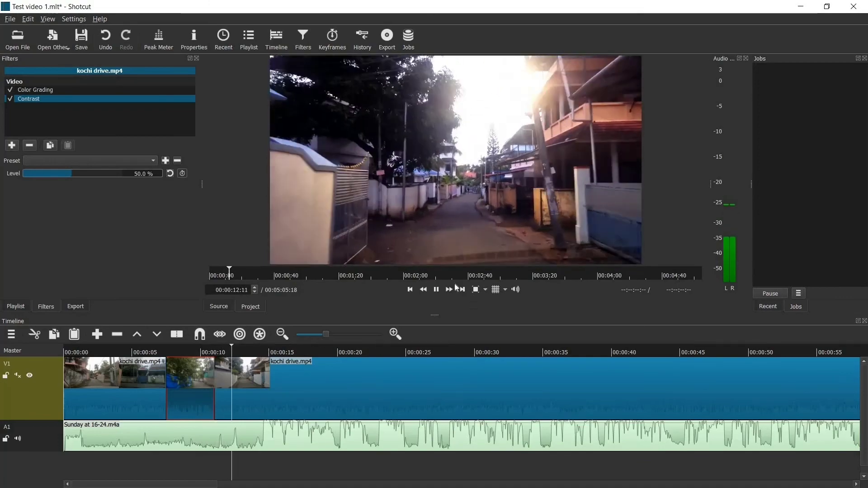
click(436, 289)
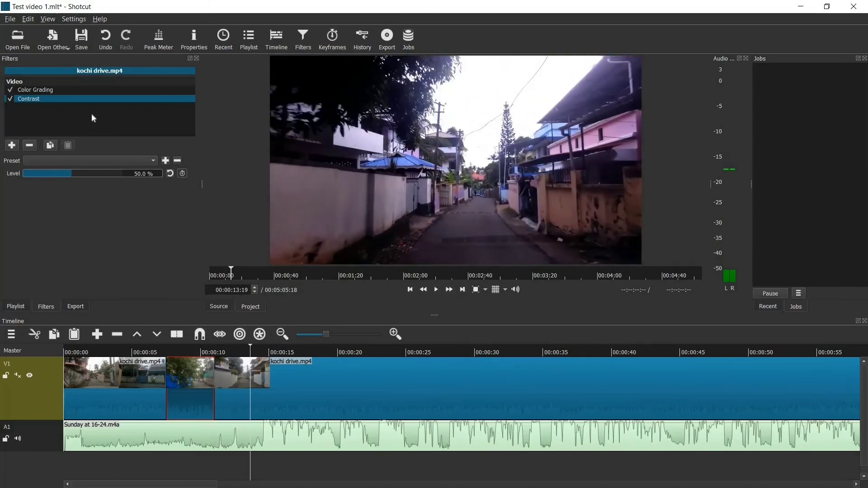
- Browse the export presets, keep Default, and set the advanced video interpolation to Hyper/Lanczos (best)
click(68, 307)
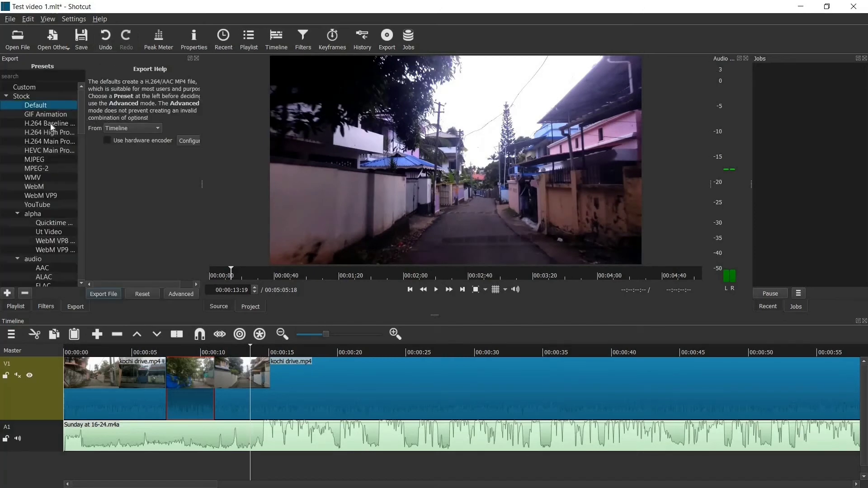
scroll(51, 135, down, 10)
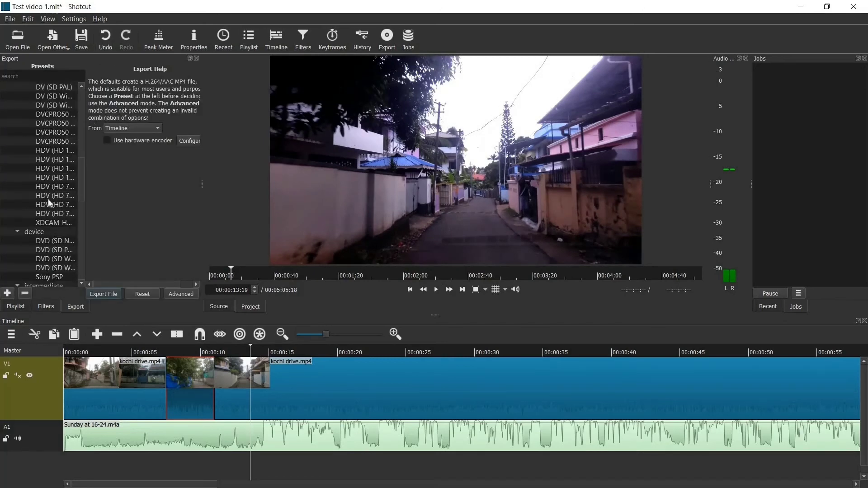
scroll(48, 201, up, 10)
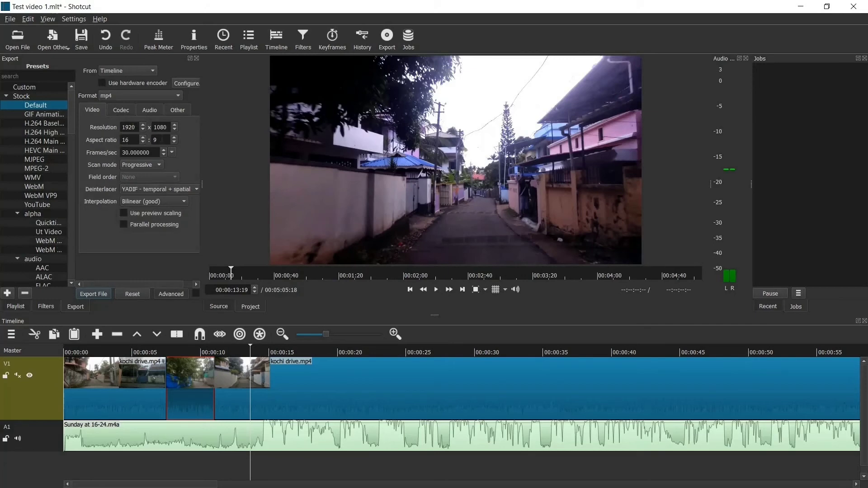
click(137, 197)
click(134, 218)
- Browse the export formats, try matroska, and set the format back to mp4
click(128, 96)
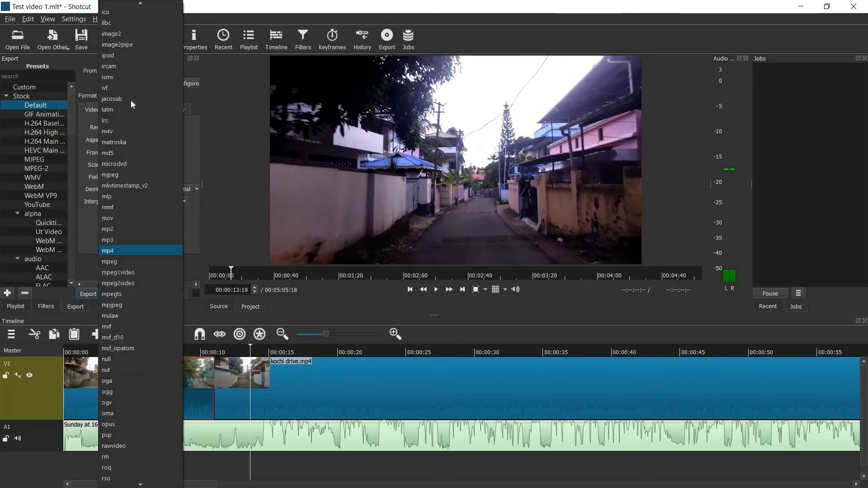
scroll(127, 297, up, 8)
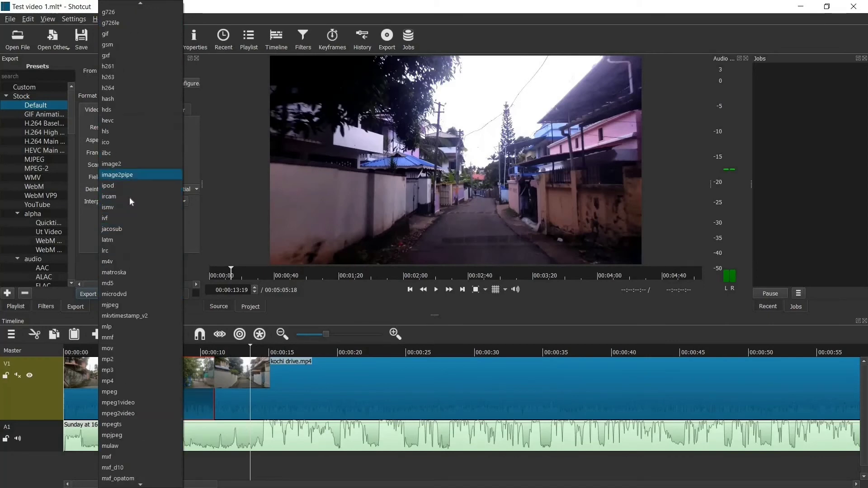
scroll(130, 243, down, 5)
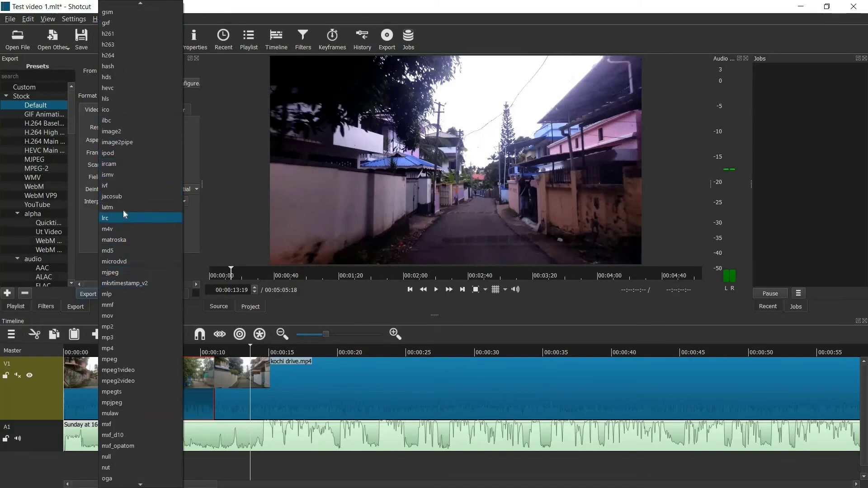
click(123, 240)
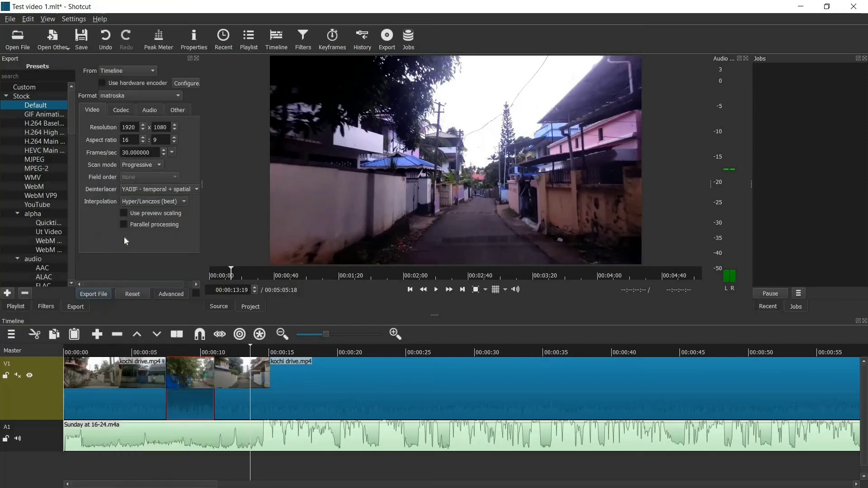
click(137, 94)
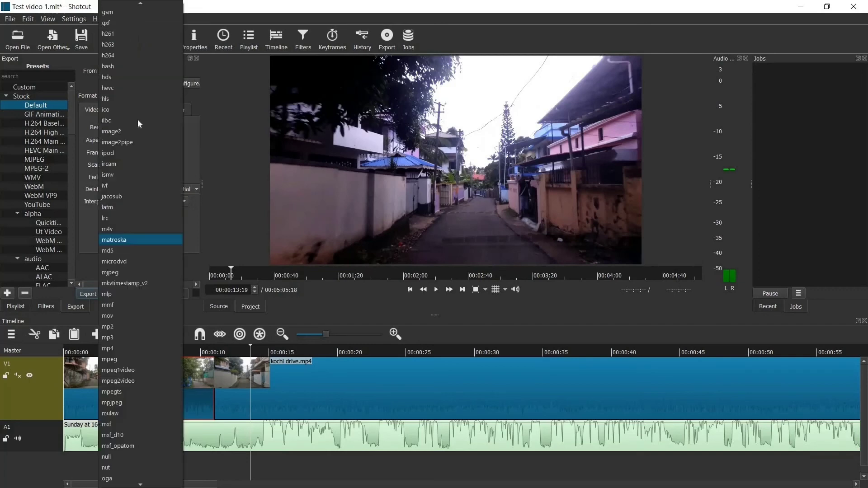
click(115, 346)
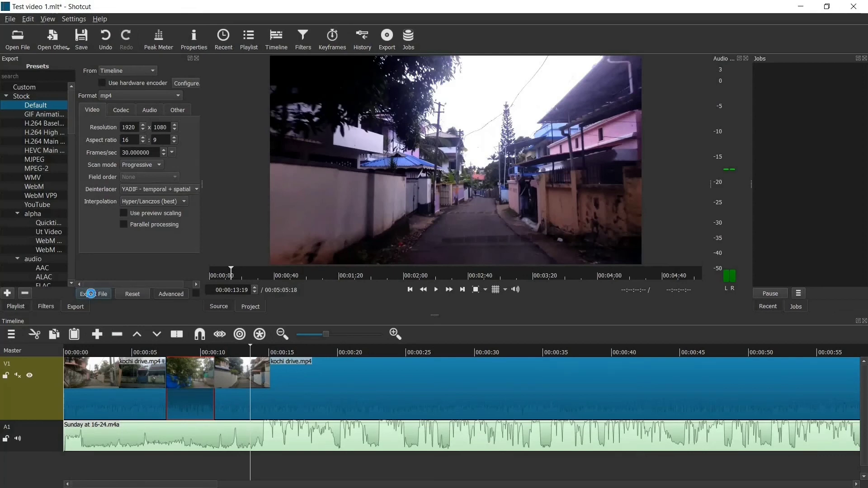
- Export the timeline to the Desktop as Test video 1 and look at the actions available for the export job
click(90, 294)
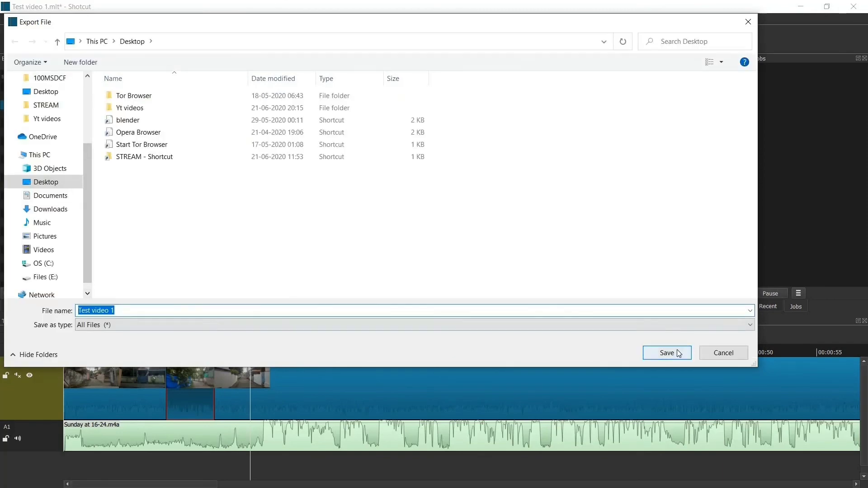
click(678, 354)
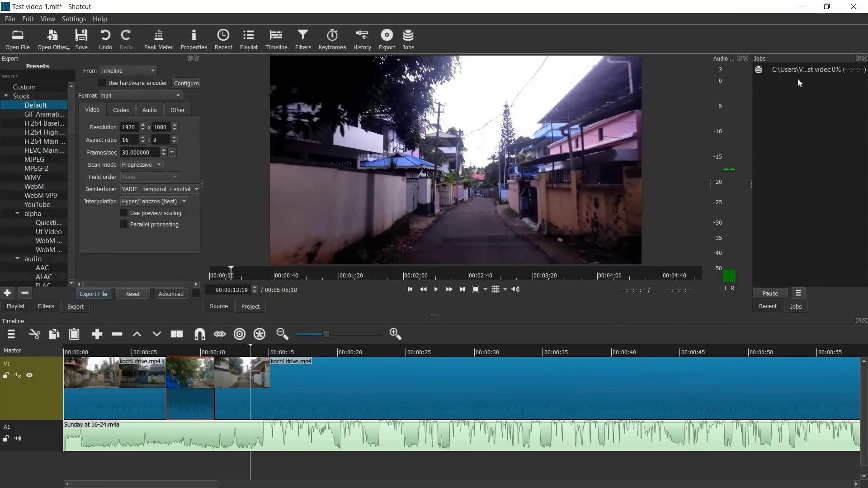
click(809, 71)
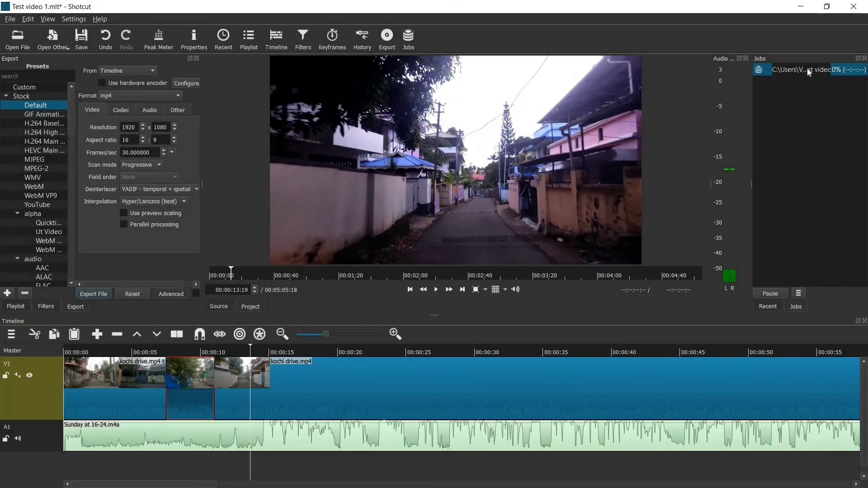
right_click(807, 68)
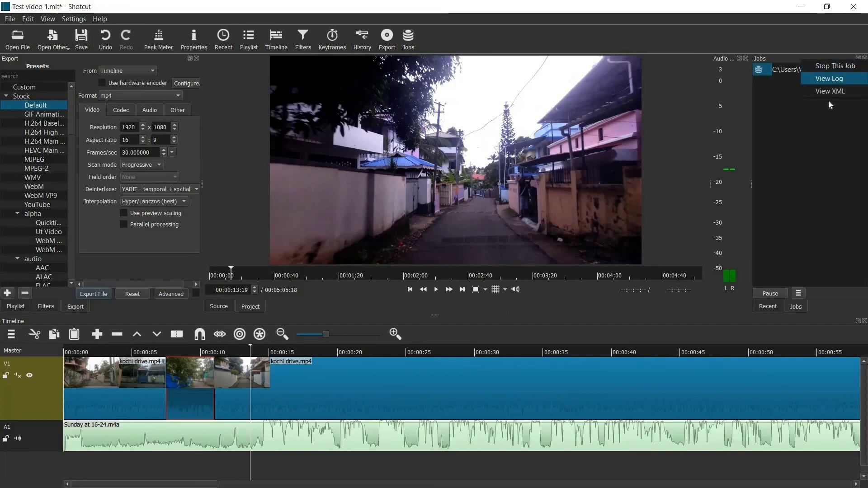
click(813, 129)
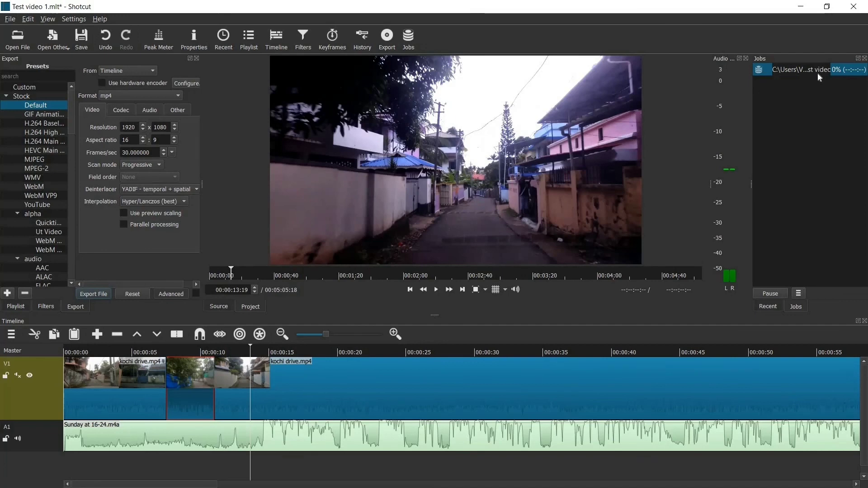